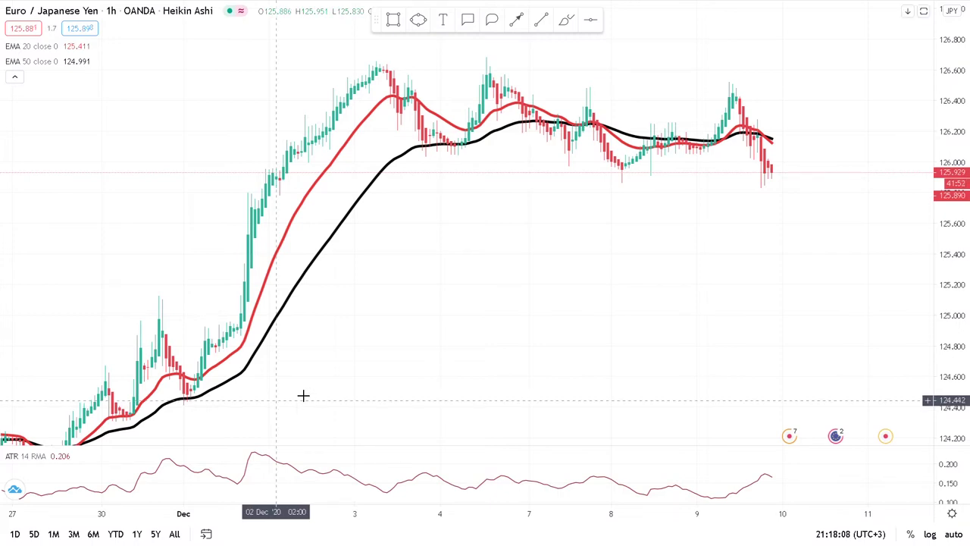
Remove all existing drawings from the EUR/JPY chart.
{"action": "left_click_drag", "start_coordinate": [461, 253], "coordinate": [459, 268]}
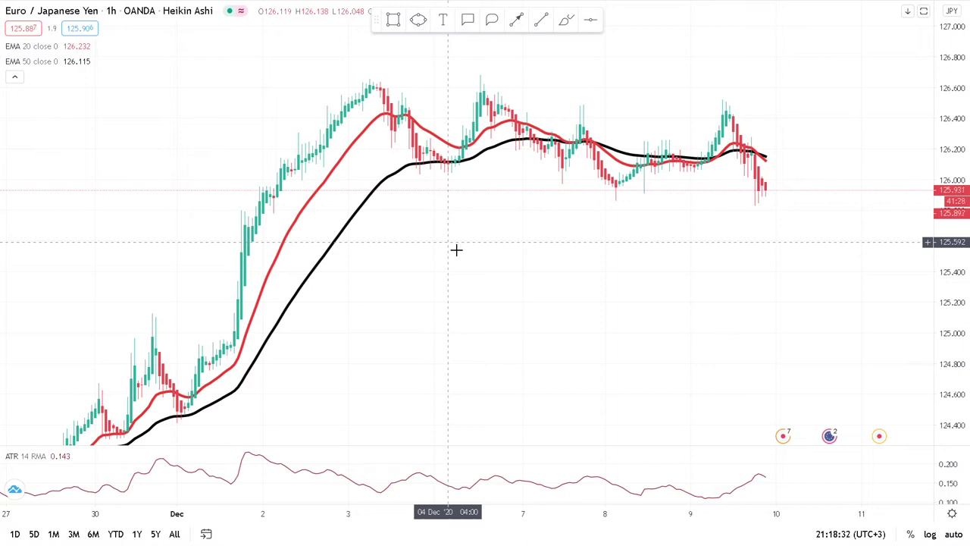
{"action": "right_click", "coordinate": [449, 244]}
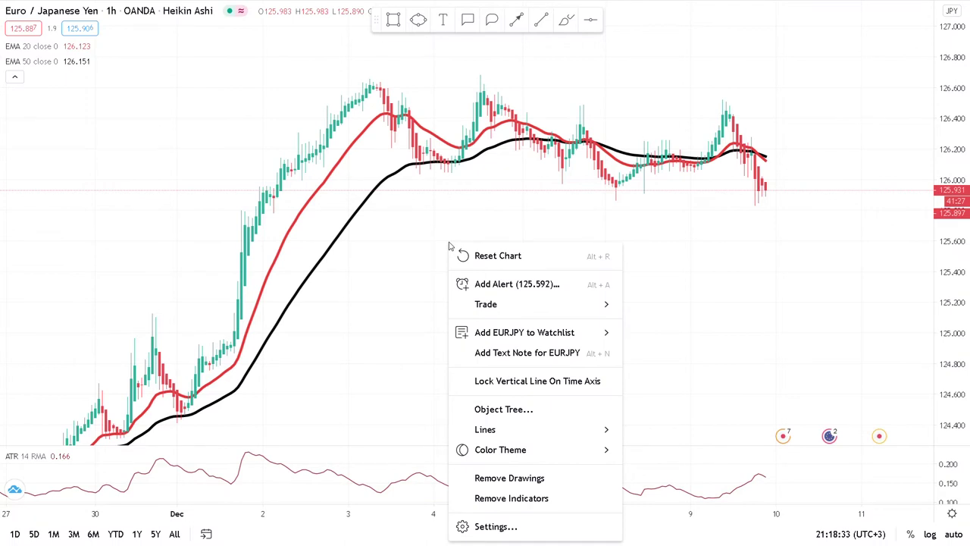
{"action": "left_click", "coordinate": [512, 479]}
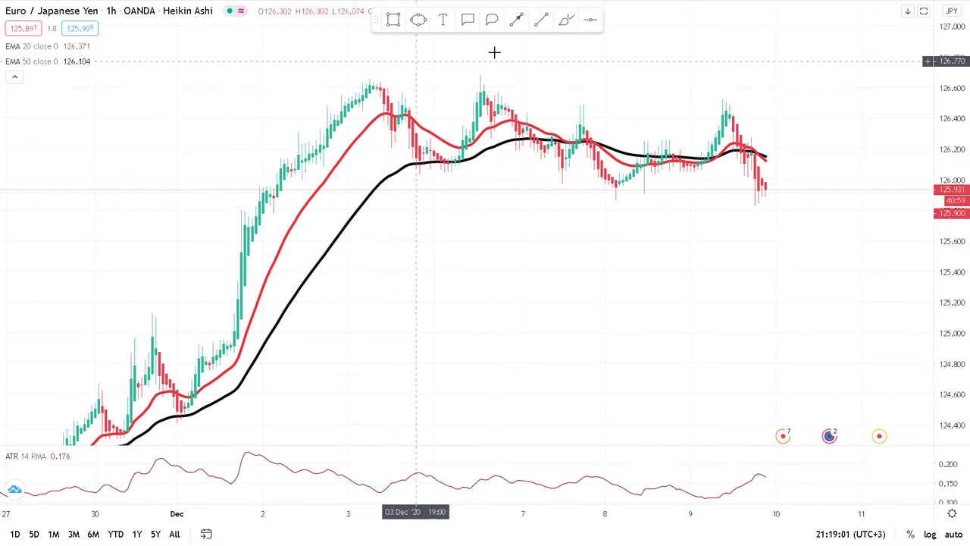
Draw horizontal lines at about 126.650 along the early-December highs and at about 123.957 along the late-November lows.
{"action": "left_click", "coordinate": [595, 24]}
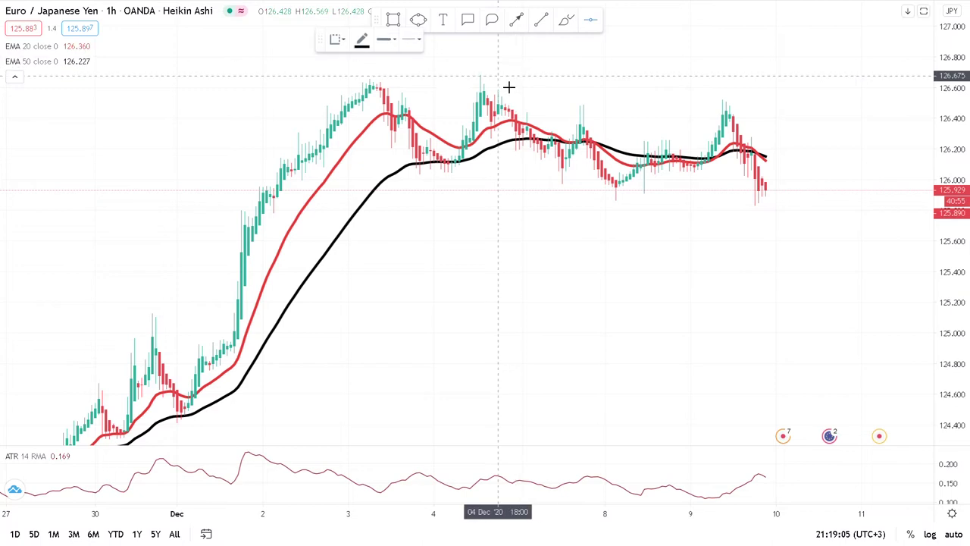
{"action": "left_click", "coordinate": [508, 88]}
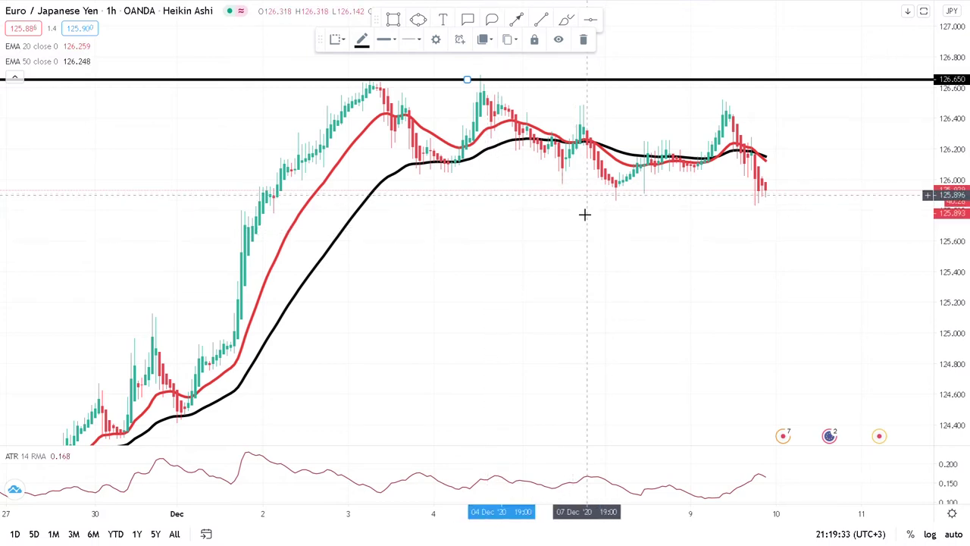
{"action": "left_click", "coordinate": [594, 21]}
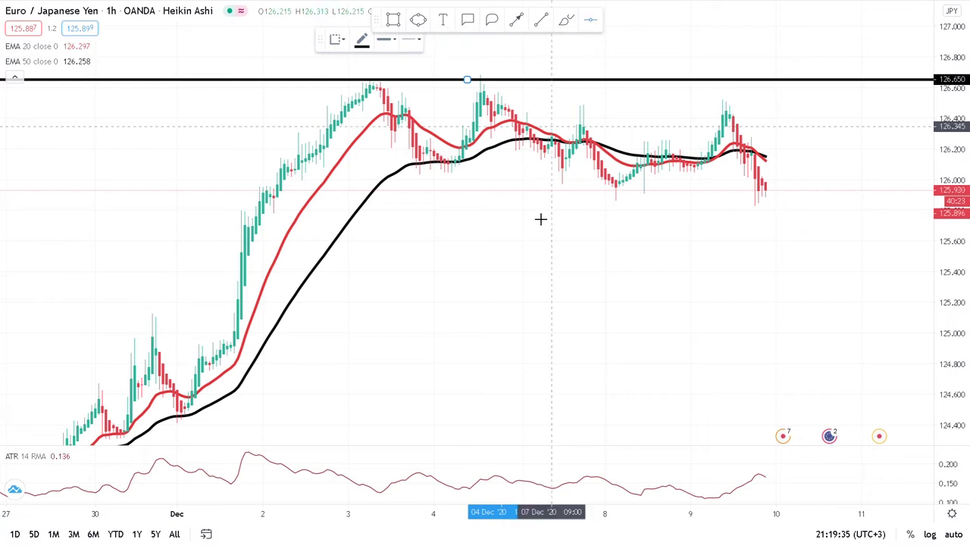
{"action": "scroll", "coordinate": [561, 227], "scroll_direction": "down", "scroll_amount": 3}
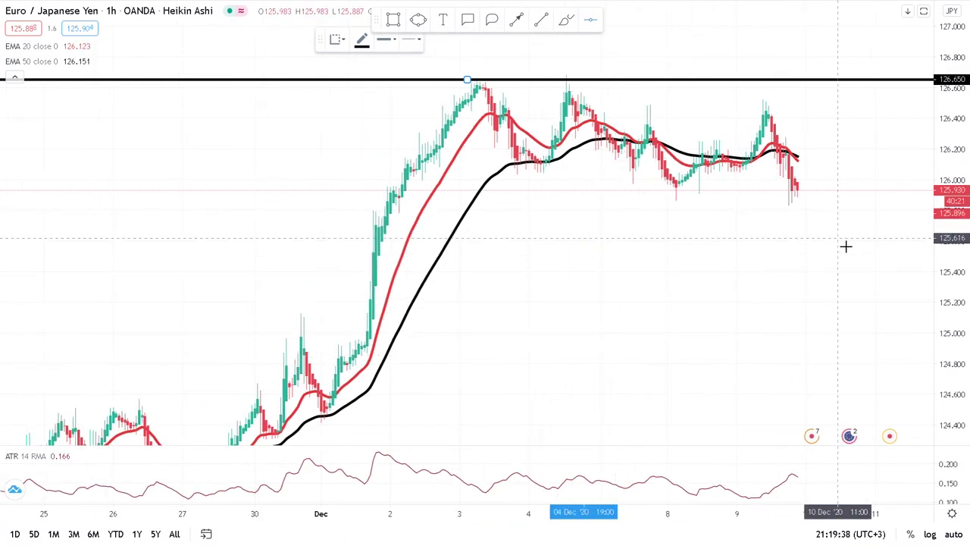
{"action": "left_click_drag", "start_coordinate": [957, 236], "coordinate": [960, 279]}
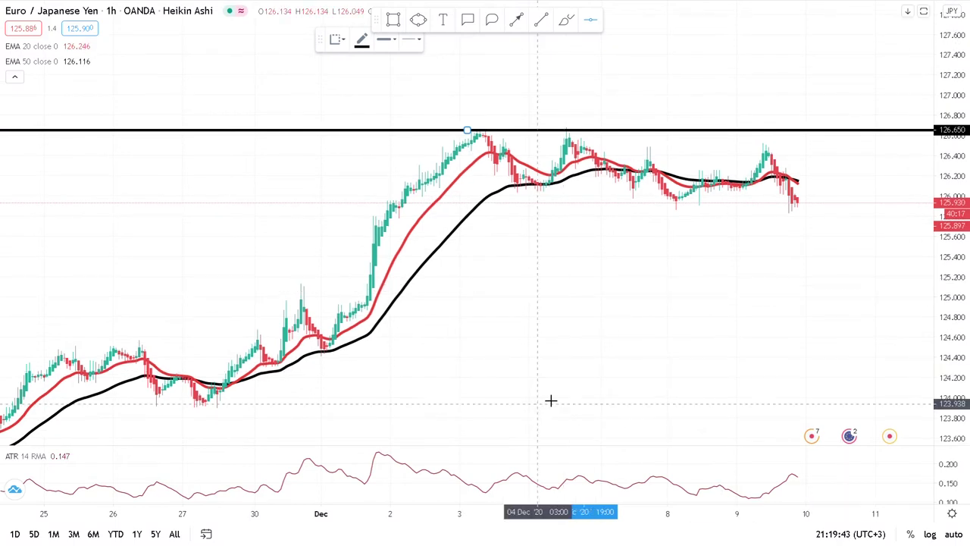
{"action": "left_click", "coordinate": [400, 402]}
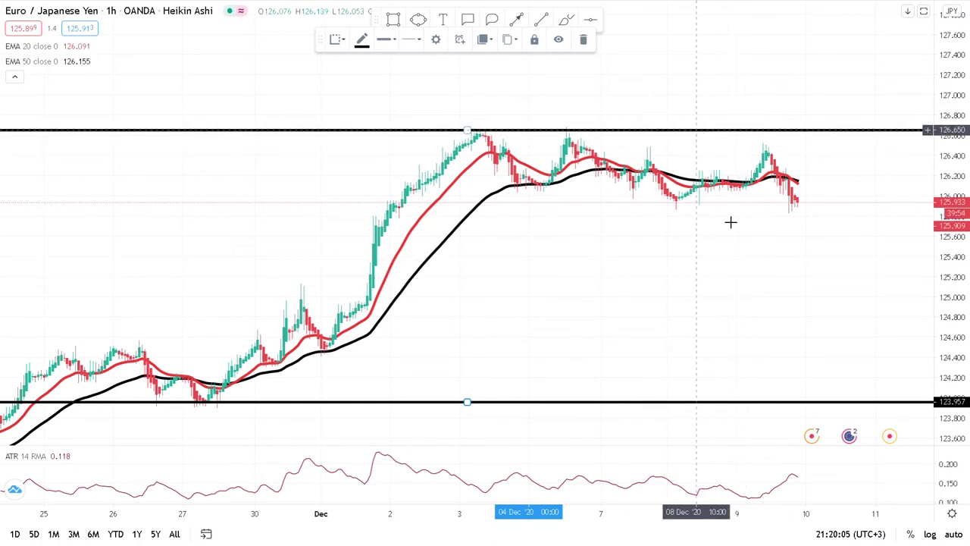
{"action": "left_click", "coordinate": [629, 217]}
{"action": "left_click_drag", "start_coordinate": [628, 218], "coordinate": [534, 188]}
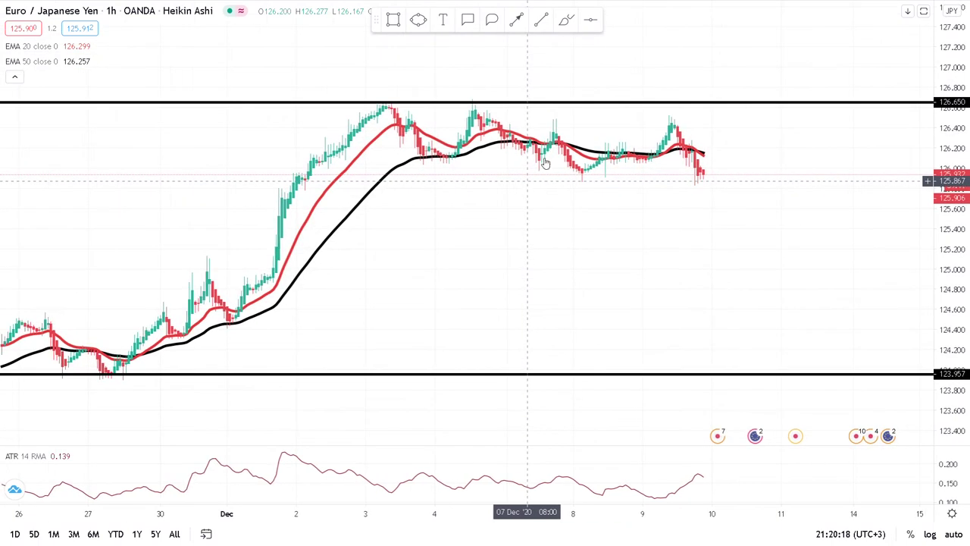
Draw a horizontal line at about 125.923 along the 8 December lows.
{"action": "left_click", "coordinate": [592, 20]}
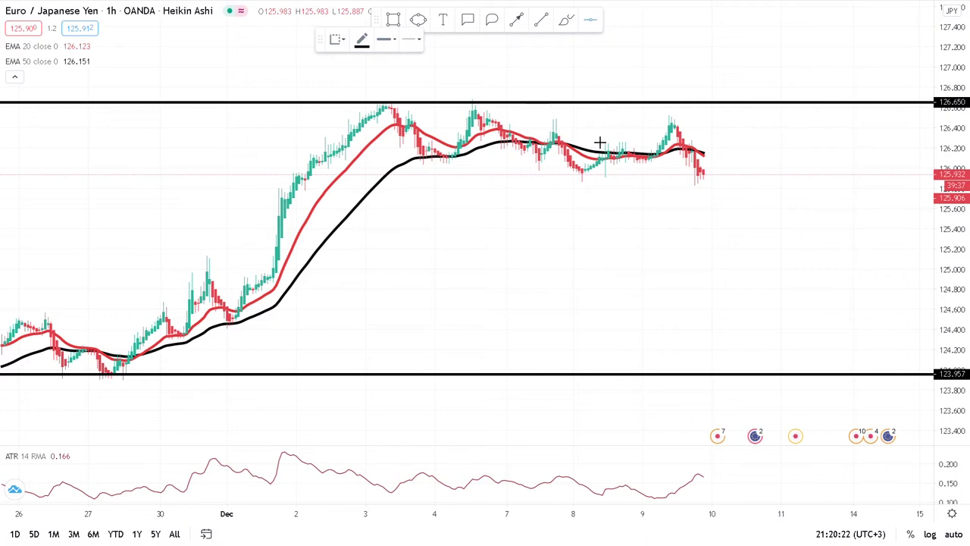
{"action": "left_click", "coordinate": [593, 182]}
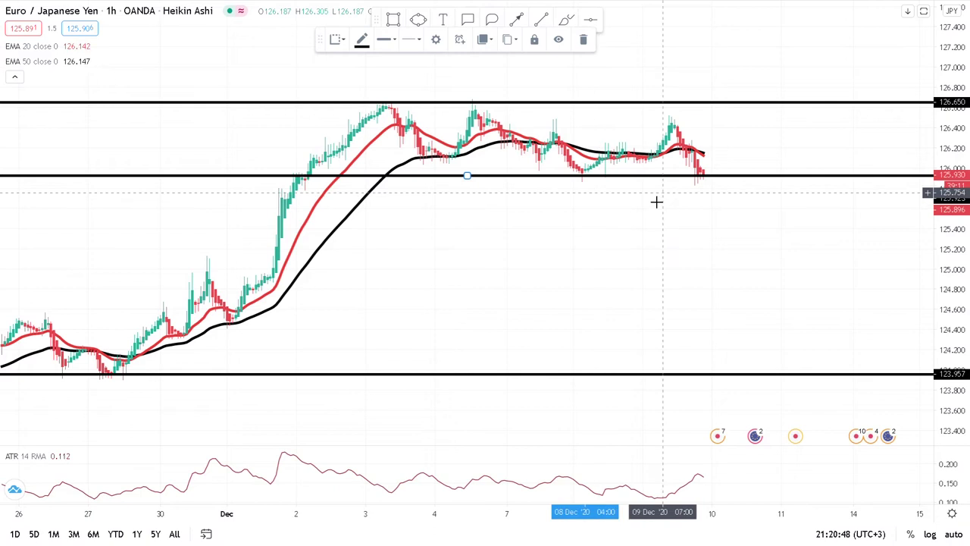
{"action": "left_click", "coordinate": [591, 199]}
{"action": "left_click_drag", "start_coordinate": [599, 198], "coordinate": [537, 191]}
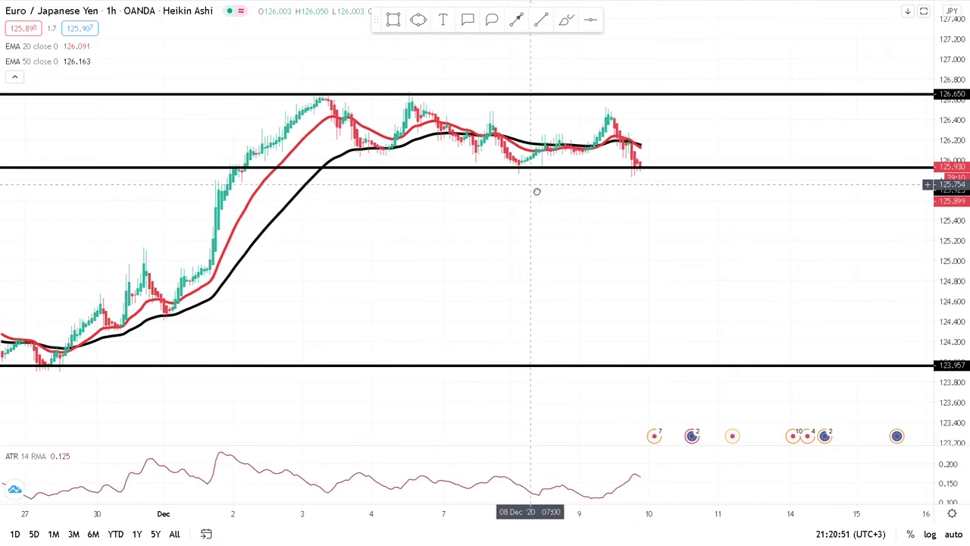
Draw an arrow falling from the latest candle at about 125.935 to about 125.491.
{"action": "left_click_drag", "start_coordinate": [655, 139], "coordinate": [549, 18]}
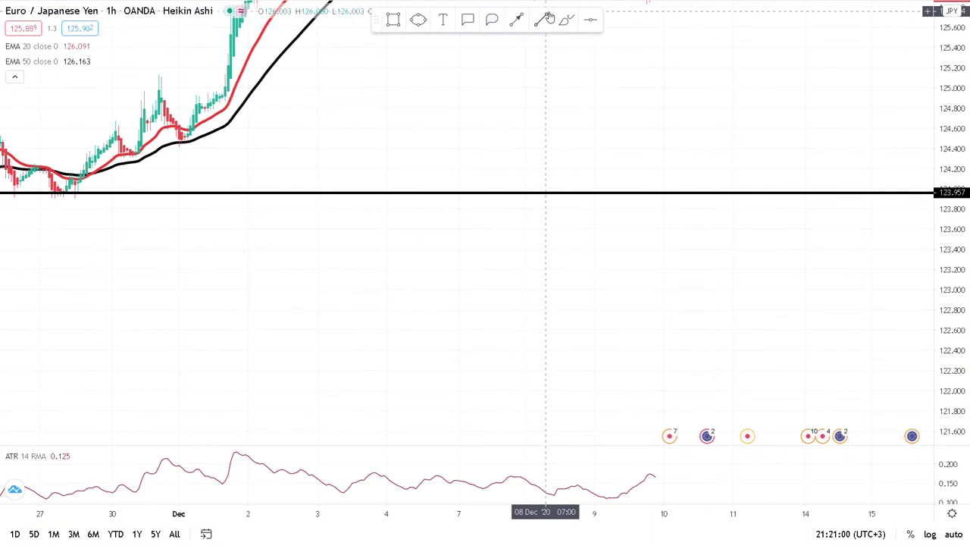
{"action": "left_click_drag", "start_coordinate": [627, 97], "coordinate": [577, 182]}
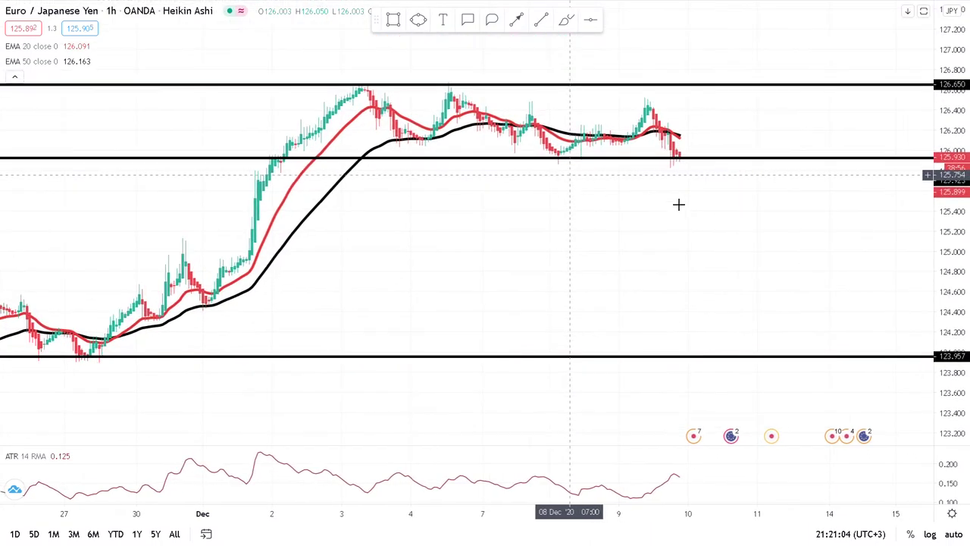
{"action": "left_click_drag", "start_coordinate": [959, 199], "coordinate": [958, 163]}
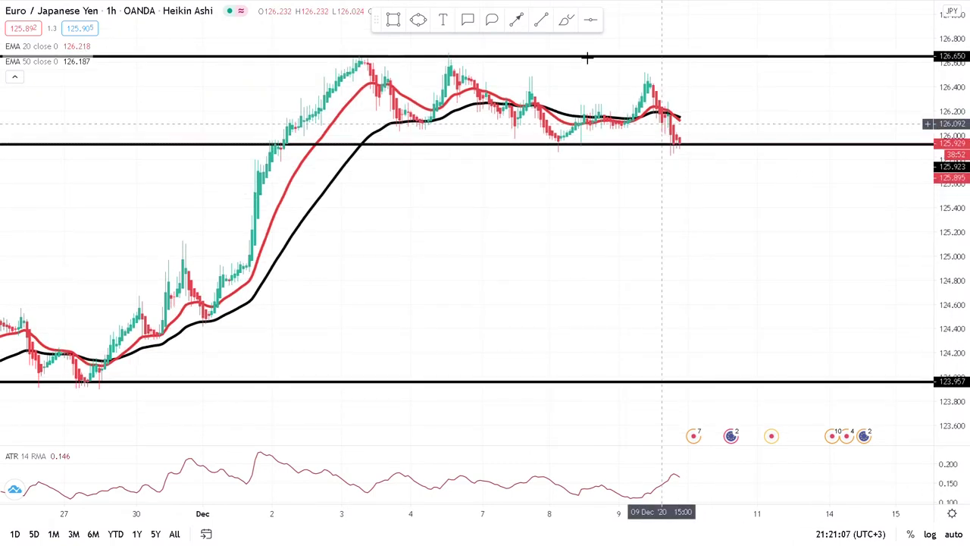
{"action": "left_click", "coordinate": [691, 146]}
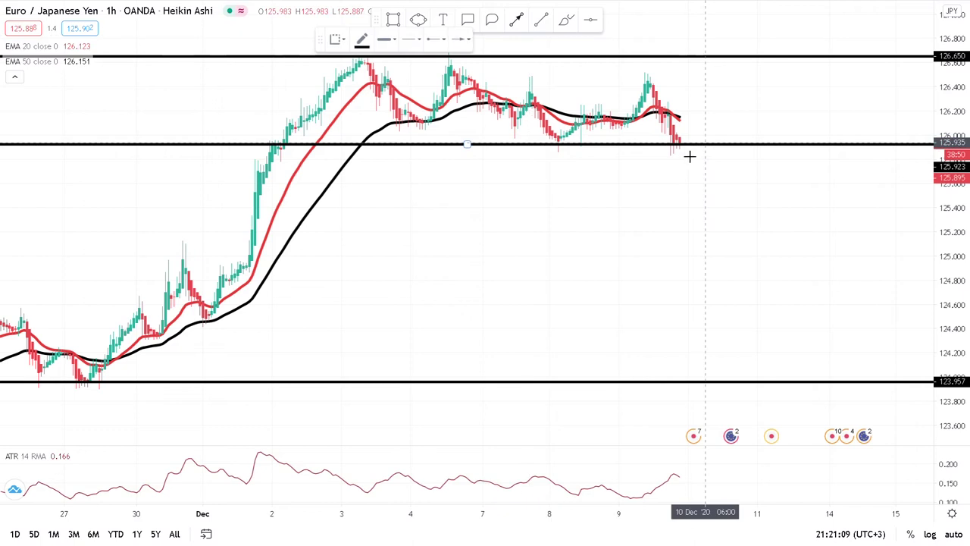
{"action": "left_click_drag", "start_coordinate": [702, 181], "coordinate": [702, 203]}
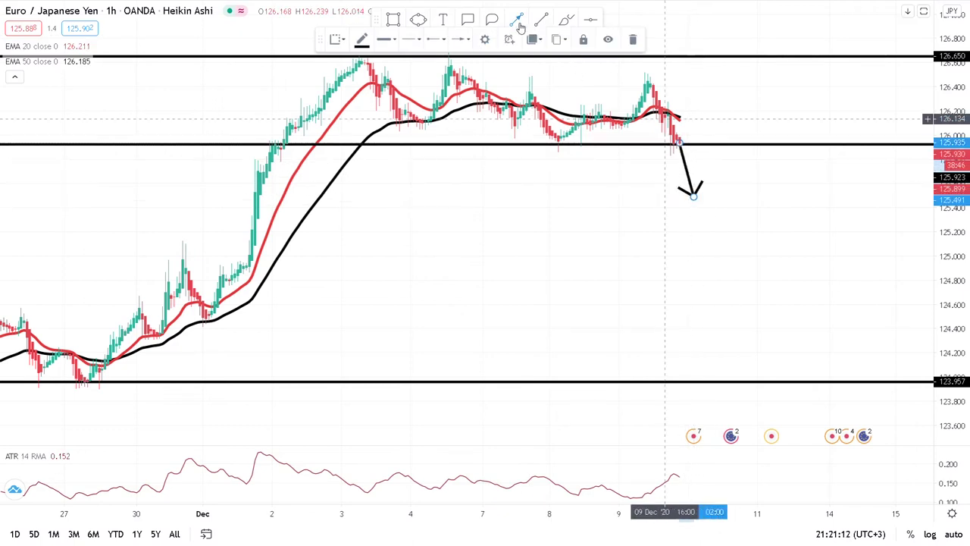
Draw a second arrow rising from near the falling arrow's tip, about 125.533, back to the middle line at about 125.920.
{"action": "left_click", "coordinate": [708, 190]}
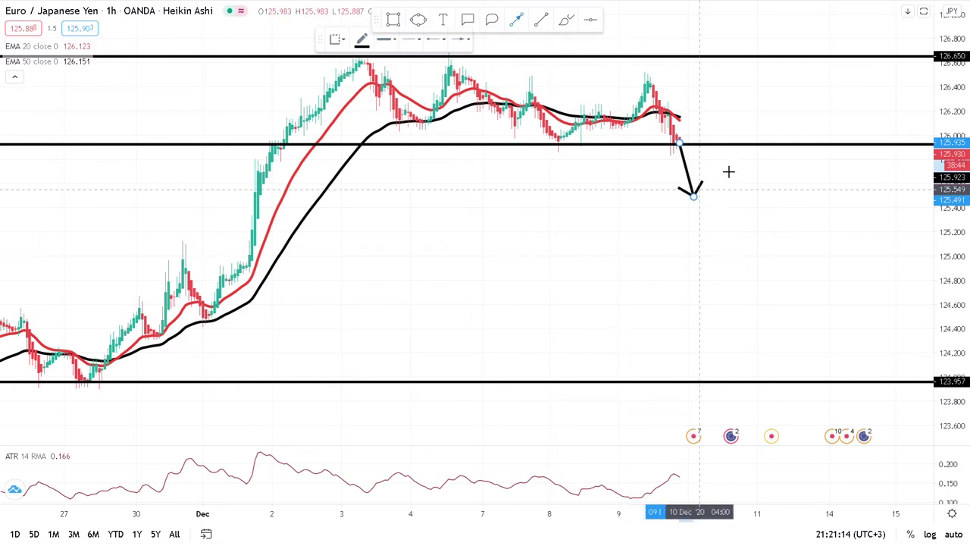
{"action": "mouse_move", "coordinate": [693, 195]}
{"action": "left_mouse_down"}
{"action": "mouse_move", "coordinate": [732, 154]}
{"action": "mouse_move", "coordinate": [725, 146]}
{"action": "left_mouse_up"}
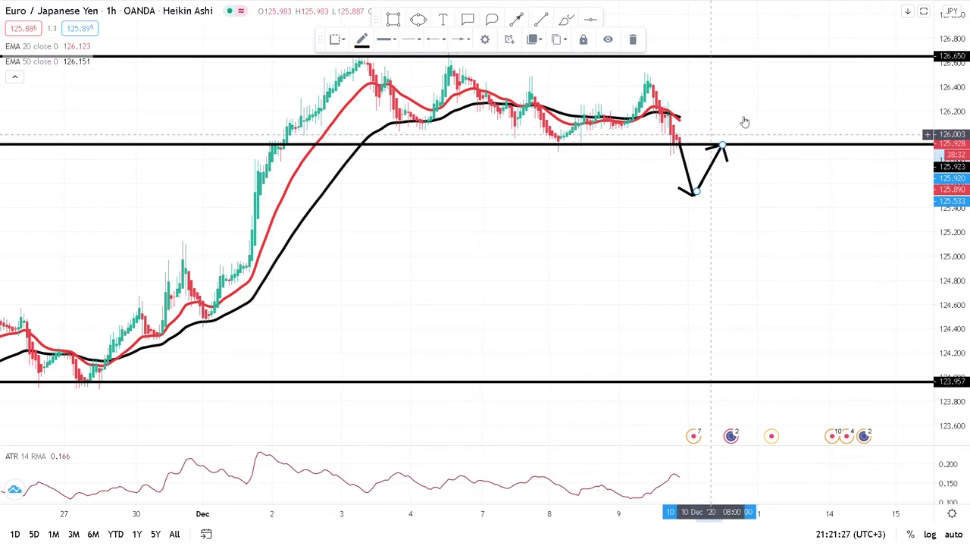
{"action": "left_click", "coordinate": [723, 171]}
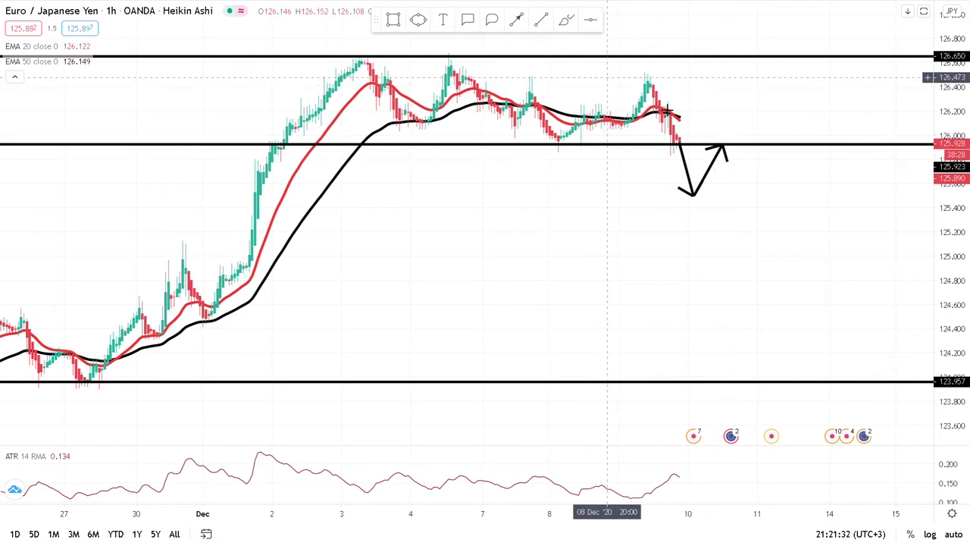
Delete the falling and rising arrows beside the latest candle.
{"action": "left_click", "coordinate": [690, 175]}
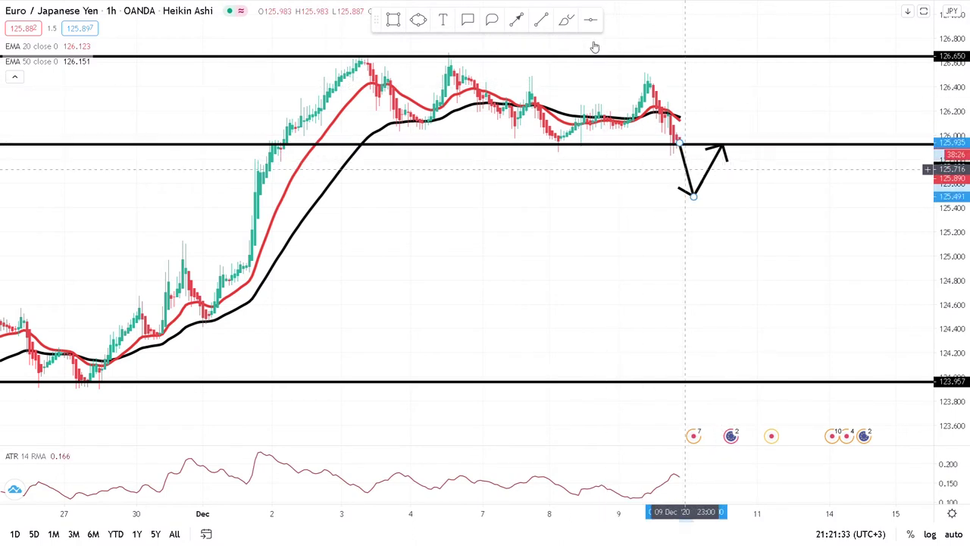
{"action": "key", "text": "Delete"}
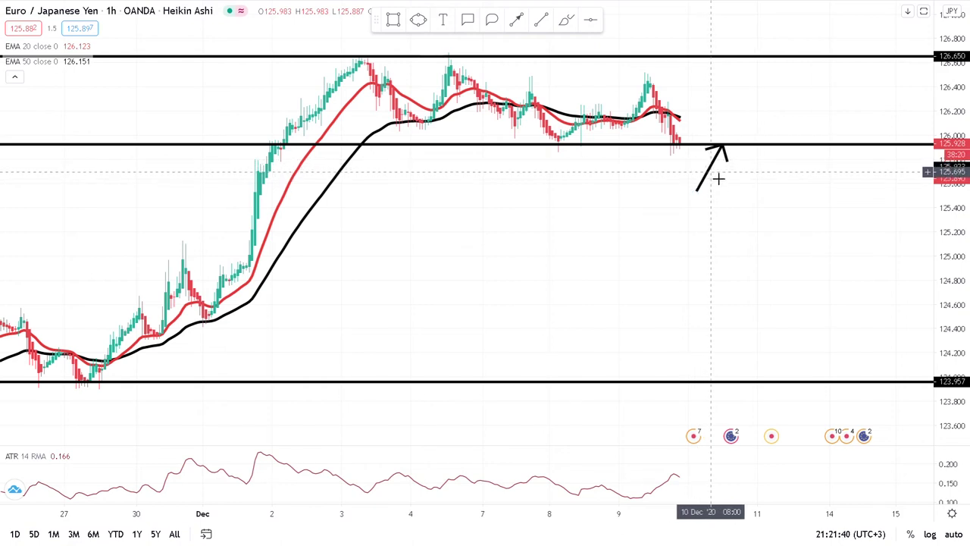
{"action": "left_click", "coordinate": [718, 168]}
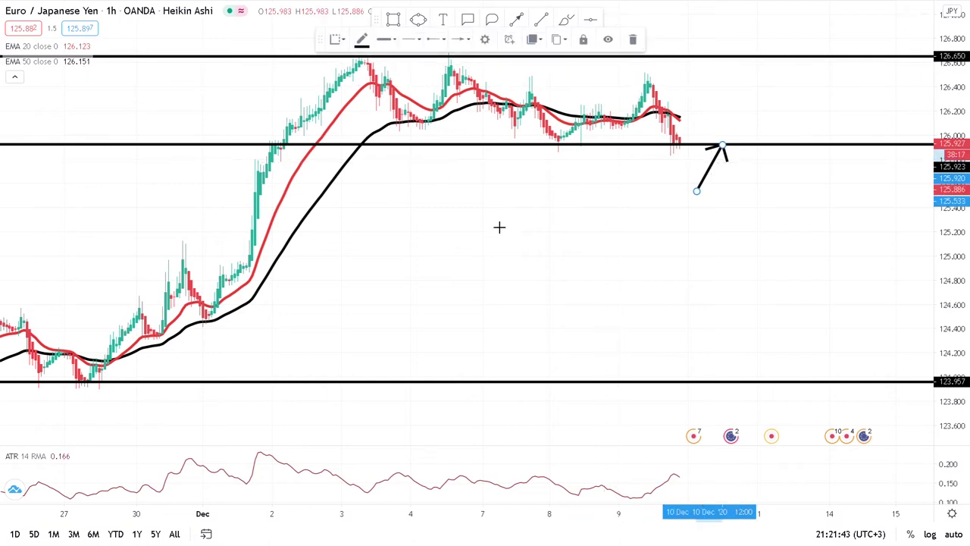
{"action": "key", "text": "Delete"}
Draw a thin rectangle zone along the 126.650 line from about 1 December 17:00 to 10 December 10:00.
{"action": "left_click_drag", "start_coordinate": [505, 245], "coordinate": [509, 271]}
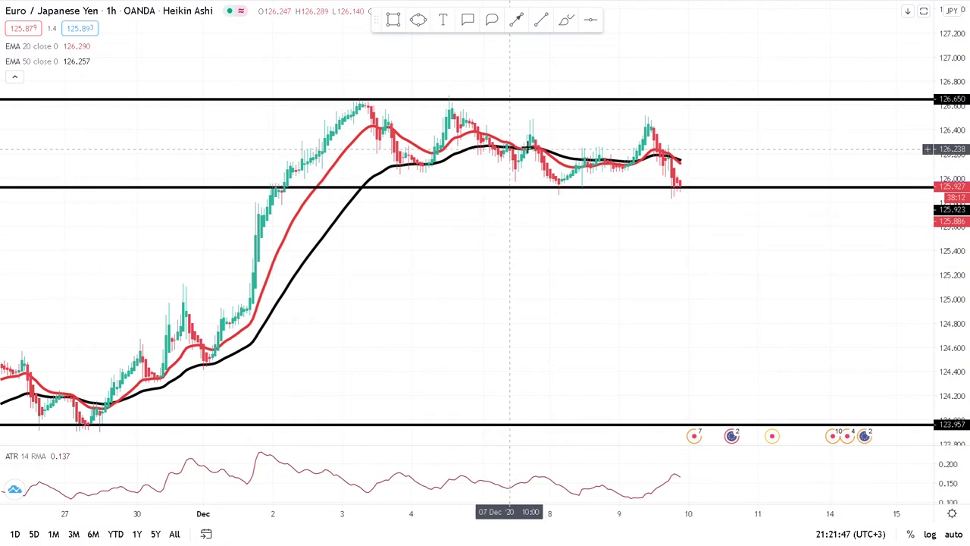
{"action": "left_click", "coordinate": [394, 27]}
{"action": "left_click", "coordinate": [252, 91]}
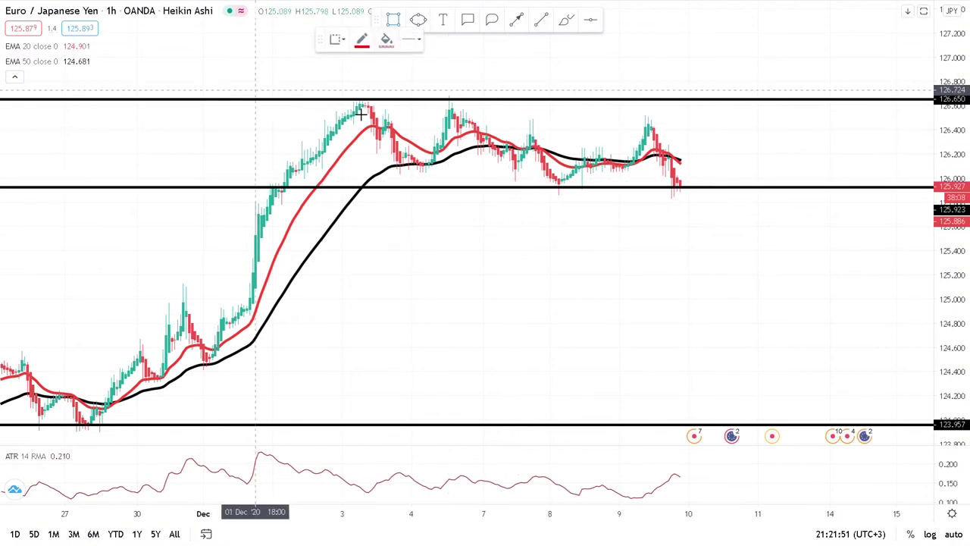
{"action": "left_click", "coordinate": [313, 112]}
{"action": "left_click_drag", "start_coordinate": [591, 117], "coordinate": [725, 108]}
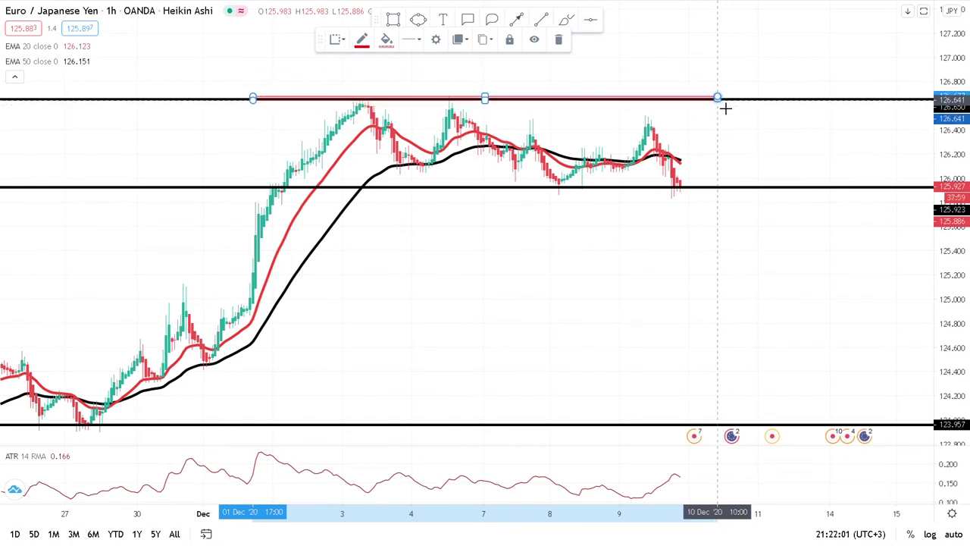
Draw a thin rectangle zone around the 125.923 line from about 1 December 10:00 to 10 December 04:00.
{"action": "left_click", "coordinate": [464, 91]}
{"action": "left_click", "coordinate": [240, 190]}
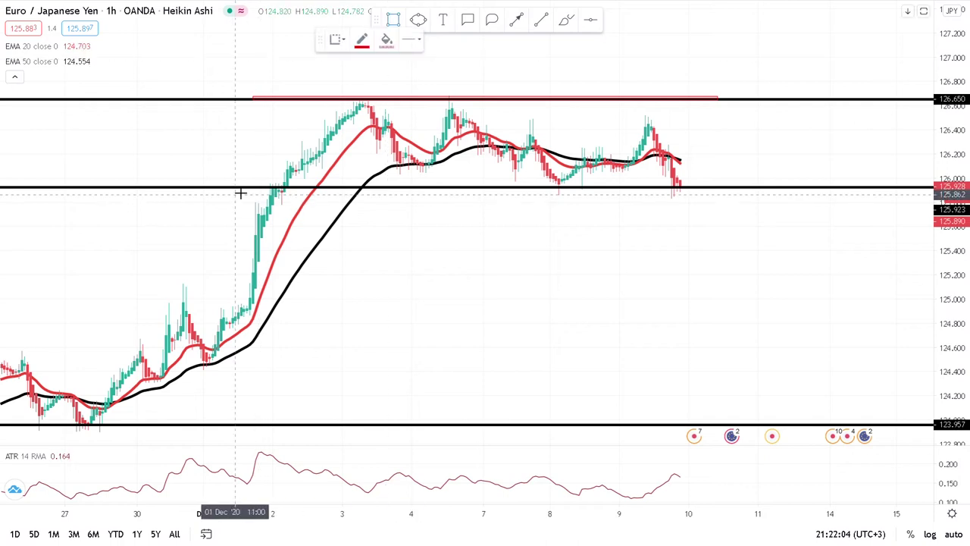
{"action": "left_click_drag", "start_coordinate": [543, 188], "coordinate": [704, 195]}
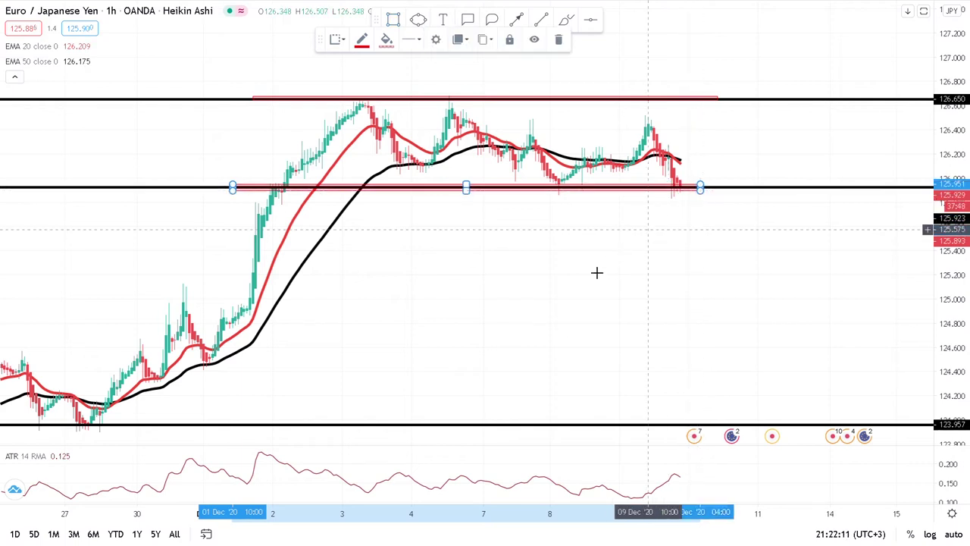
{"action": "left_click", "coordinate": [445, 341]}
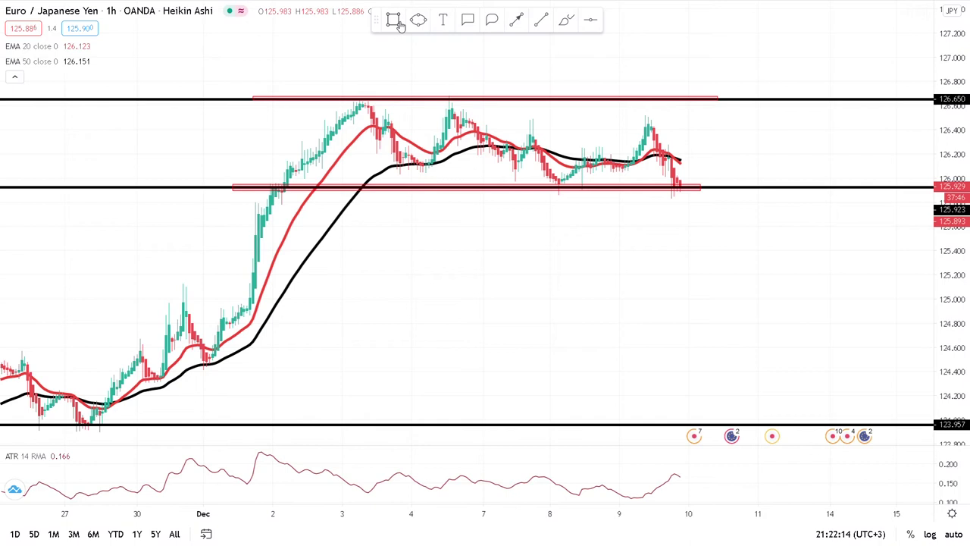
Draw a rectangle zone around the 123.957 line, about 124.007 to 123.929, from 26 November 12:00 to 11 December 05:00.
{"action": "left_click", "coordinate": [400, 24]}
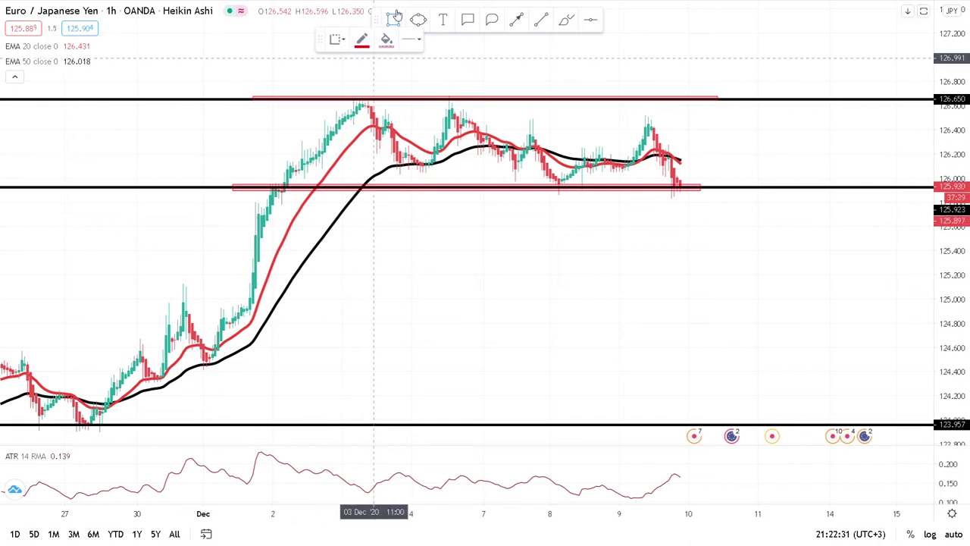
{"action": "left_click", "coordinate": [30, 414]}
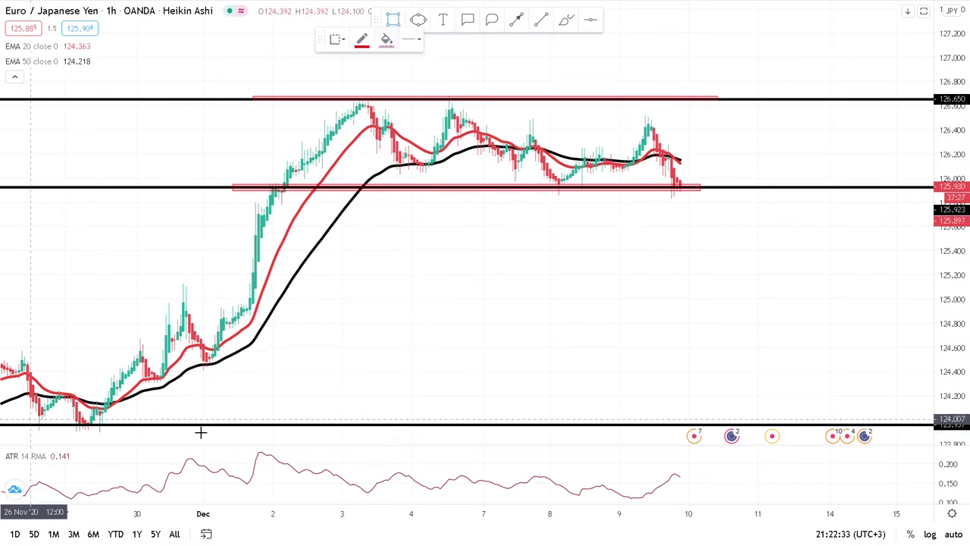
{"action": "left_click", "coordinate": [483, 417]}
{"action": "left_click_drag", "start_coordinate": [484, 416], "coordinate": [772, 429]}
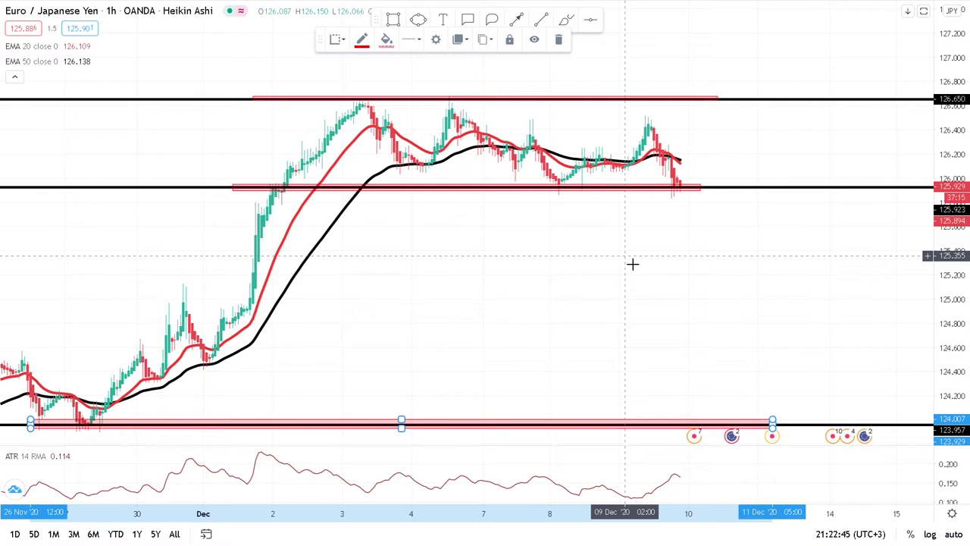
Label the upper, middle and lower zones with the texts ZONE A, ZONE B and ZONE C, placing ZONE C just above its rectangle.
{"action": "mouse_move", "coordinate": [574, 288]}
{"action": "left_mouse_down"}
{"action": "mouse_move", "coordinate": [559, 299]}
{"action": "mouse_move", "coordinate": [532, 289]}
{"action": "left_mouse_up"}
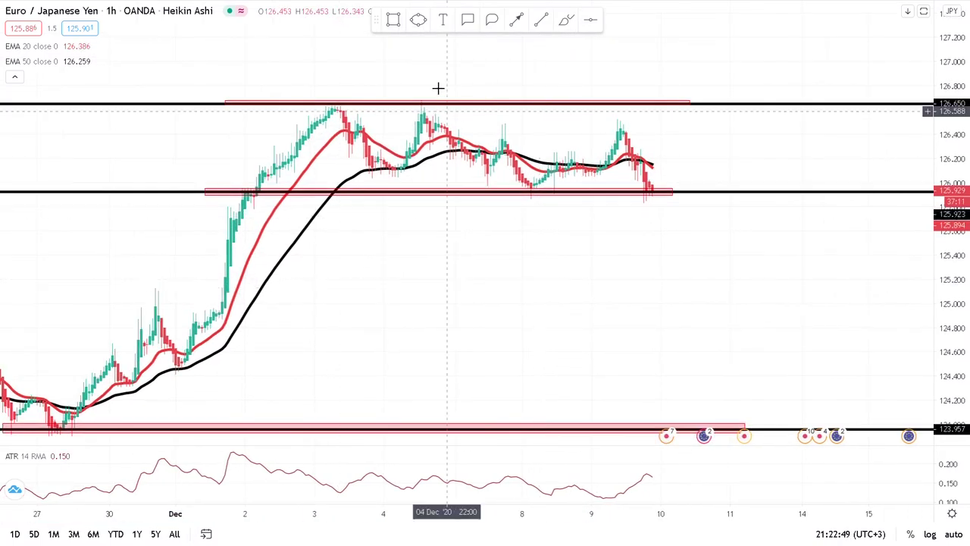
{"action": "left_click", "coordinate": [471, 93]}
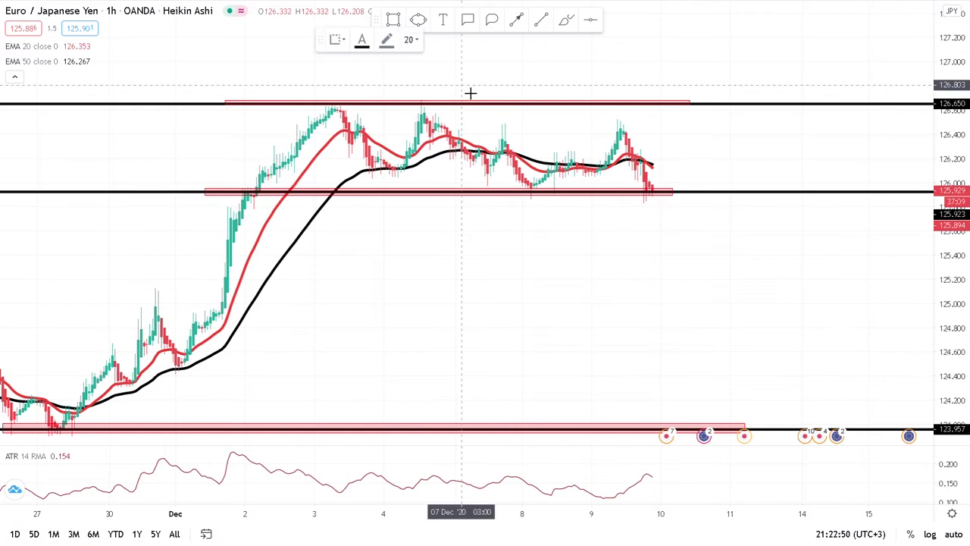
{"action": "left_click", "coordinate": [470, 93]}
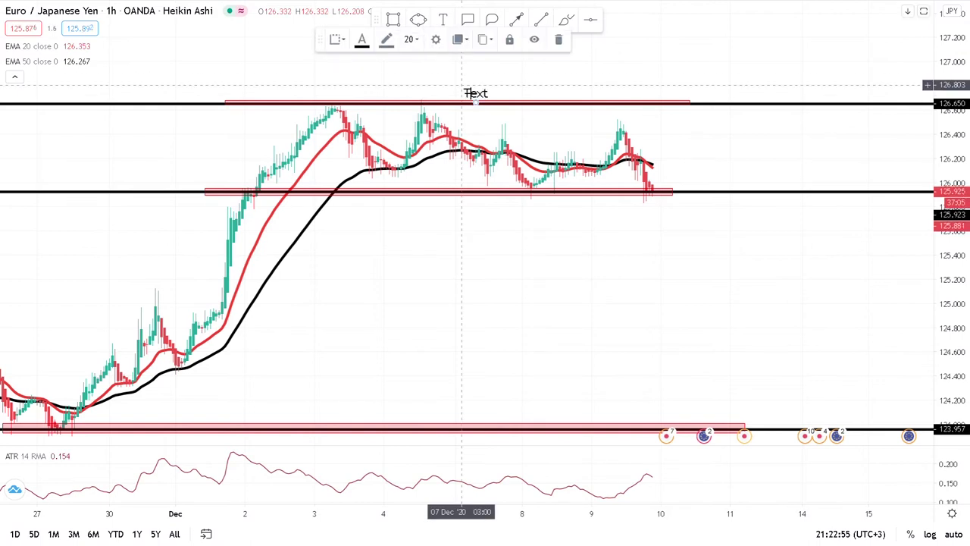
{"action": "double_click", "coordinate": [469, 93]}
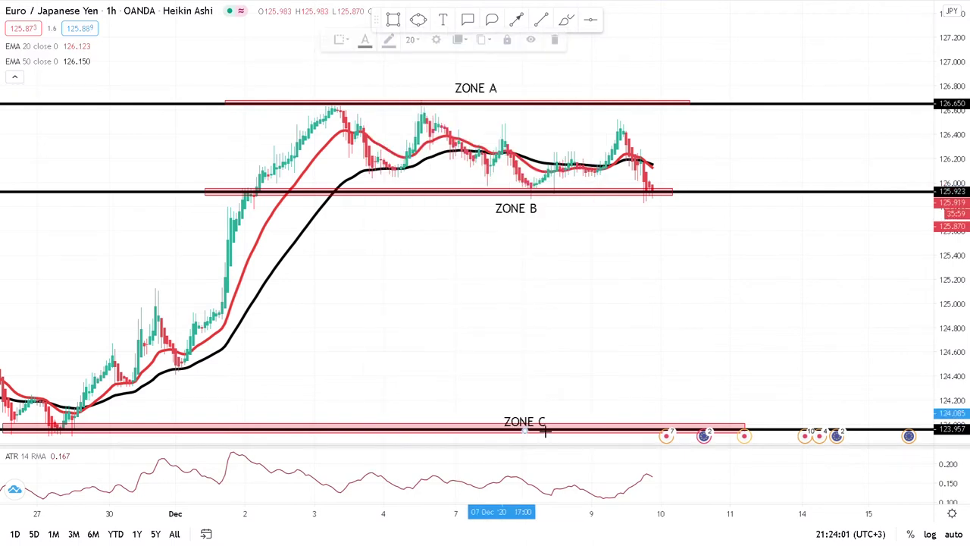
{"action": "left_click", "coordinate": [541, 426]}
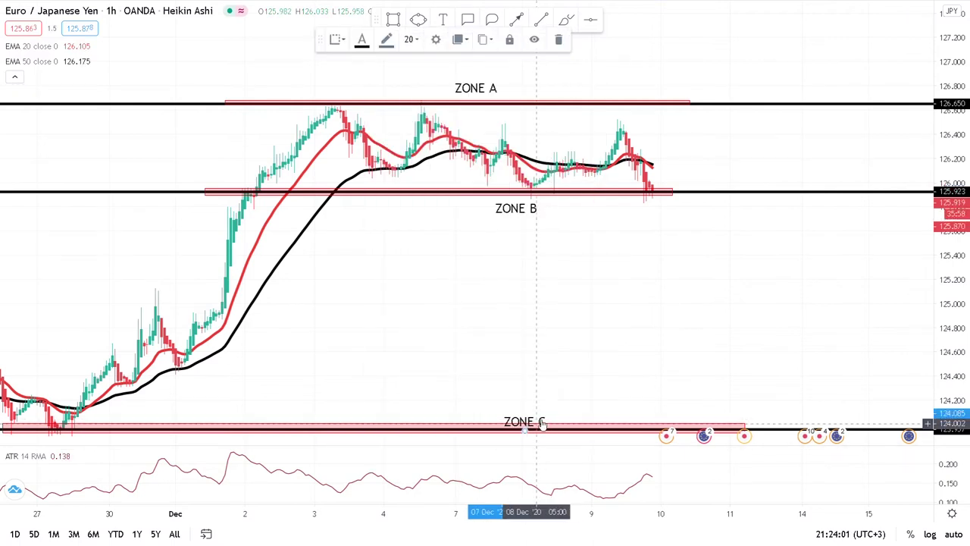
{"action": "left_click_drag", "start_coordinate": [541, 421], "coordinate": [543, 414]}
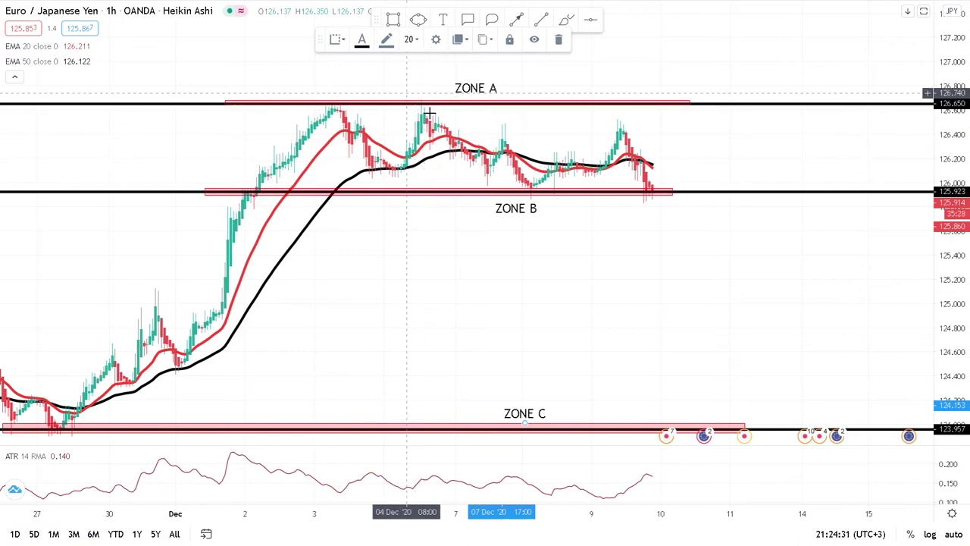
Draw an arrow rising from about 126.102 to 126.594 on 4 December and brush a near-horizontal stroke across the highs under ZONE A.
{"action": "left_click", "coordinate": [516, 19]}
{"action": "mouse_move", "coordinate": [401, 168]}
{"action": "left_mouse_down"}
{"action": "mouse_move", "coordinate": [421, 112]}
{"action": "mouse_move", "coordinate": [406, 119]}
{"action": "mouse_move", "coordinate": [430, 119]}
{"action": "left_mouse_up"}
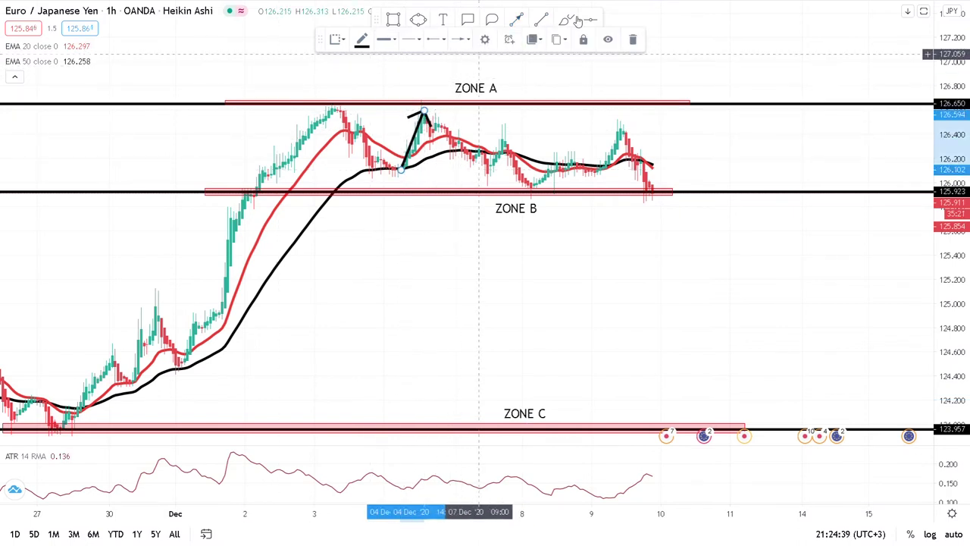
{"action": "left_click", "coordinate": [398, 114]}
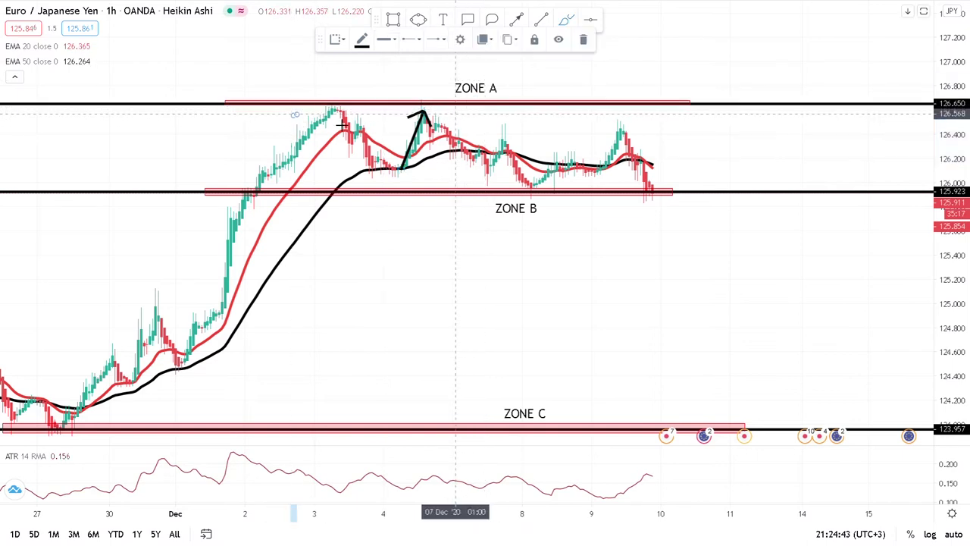
{"action": "left_click", "coordinate": [295, 115]}
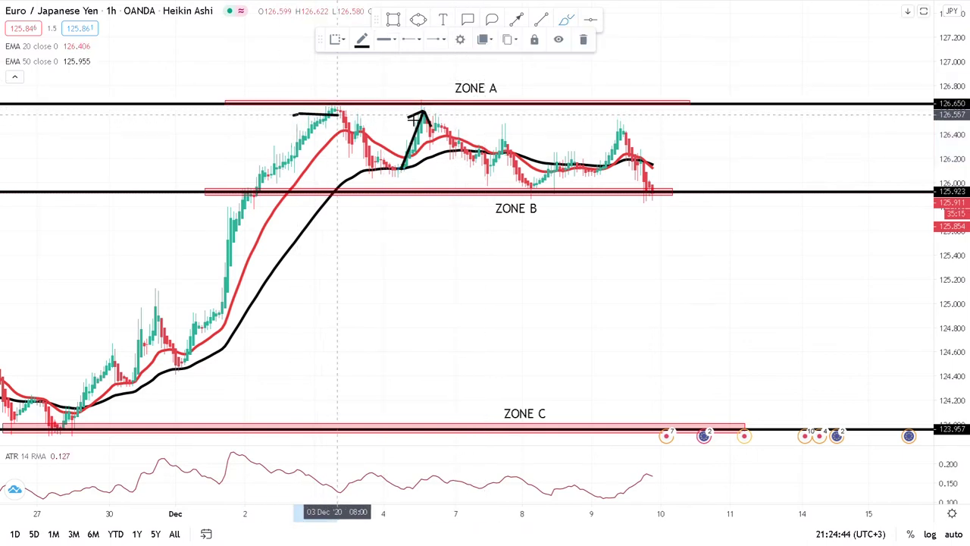
{"action": "left_click", "coordinate": [454, 110]}
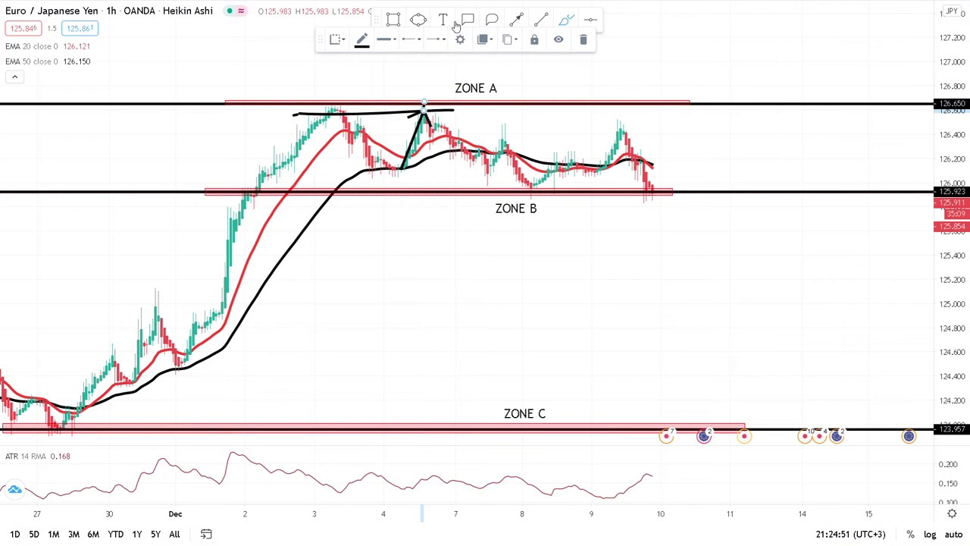
{"action": "left_click", "coordinate": [540, 19]}
{"action": "left_click", "coordinate": [505, 99]}
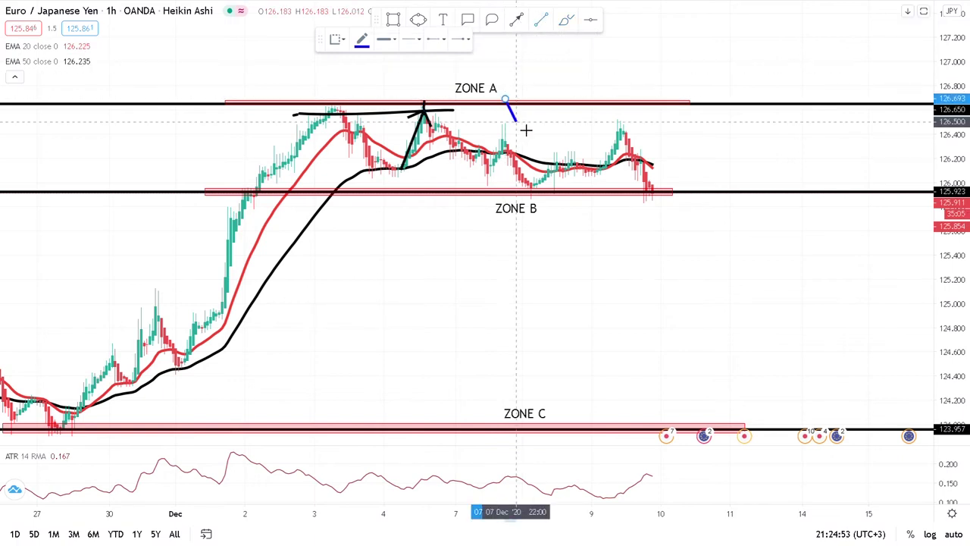
{"action": "left_click", "coordinate": [516, 121]}
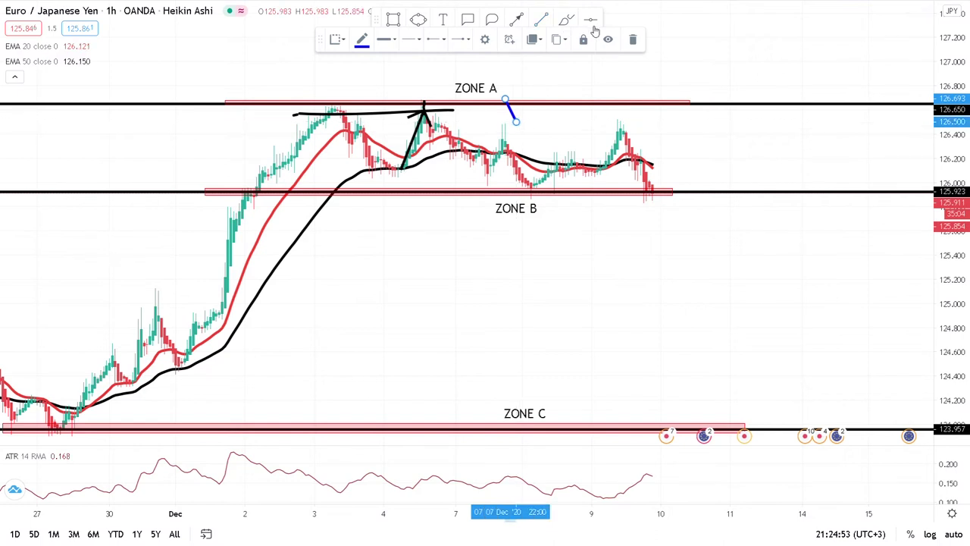
{"action": "key", "text": "Delete"}
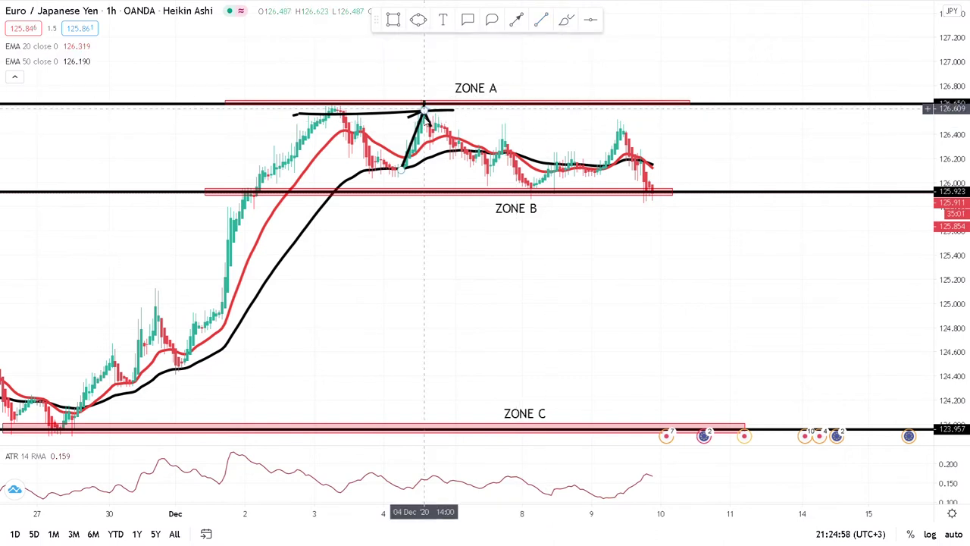
Stretch the rising arrow's tip to about 127.006 and back to about 126.641, and delete the arrow.
{"action": "left_click", "coordinate": [440, 64]}
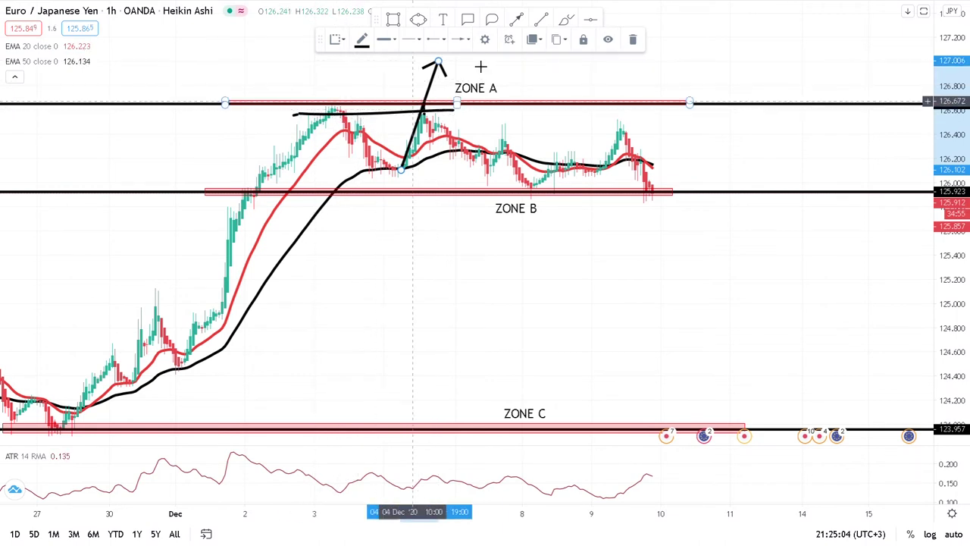
{"action": "left_click_drag", "start_coordinate": [440, 65], "coordinate": [433, 112]}
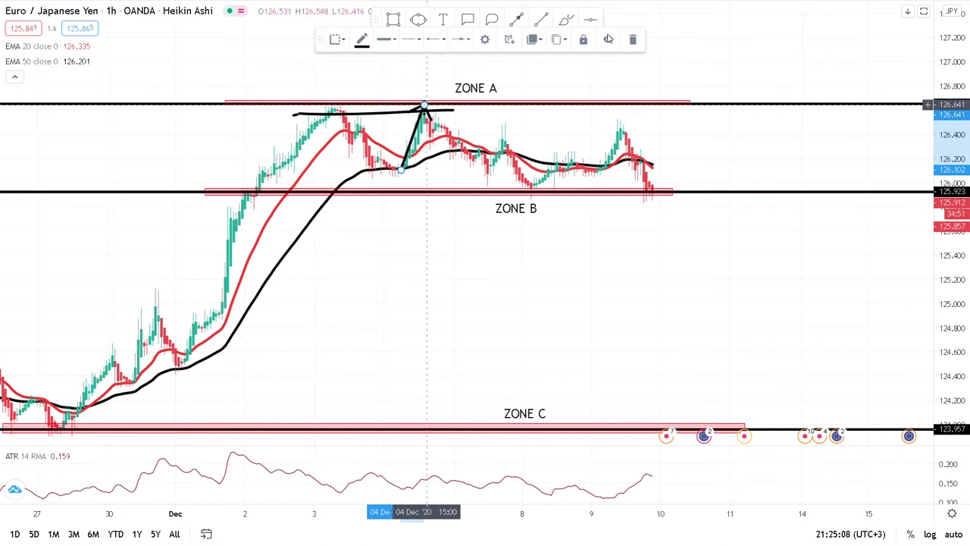
{"action": "key", "text": "Delete"}
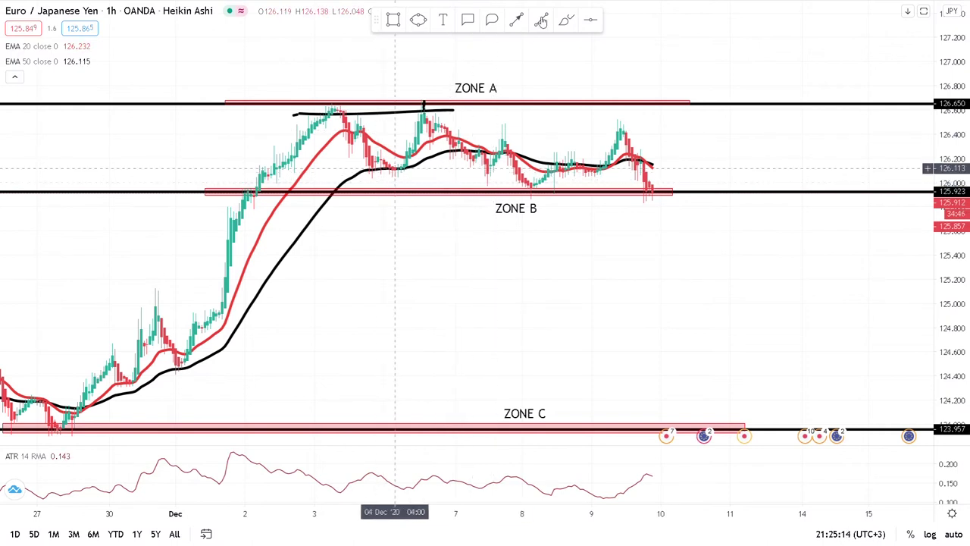
Draw a falling arrow from about 126.536 on 4 December 13:00 to about 125.925 on 7 December 17:00.
{"action": "mouse_move", "coordinate": [423, 113]}
{"action": "left_mouse_down"}
{"action": "mouse_move", "coordinate": [468, 182]}
{"action": "mouse_move", "coordinate": [501, 195]}
{"action": "left_mouse_up"}
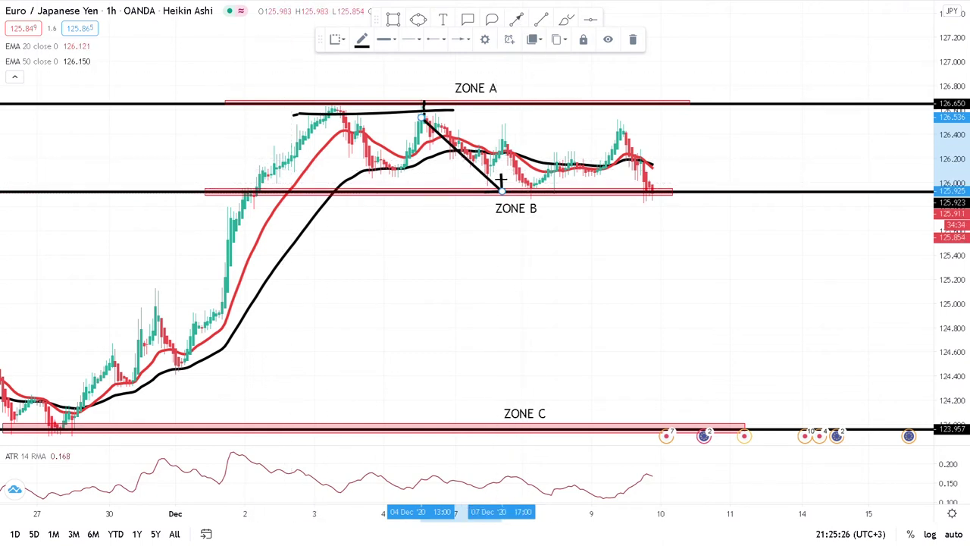
{"action": "key", "text": "alt+t"}
{"action": "left_click_drag", "start_coordinate": [490, 178], "coordinate": [508, 132]}
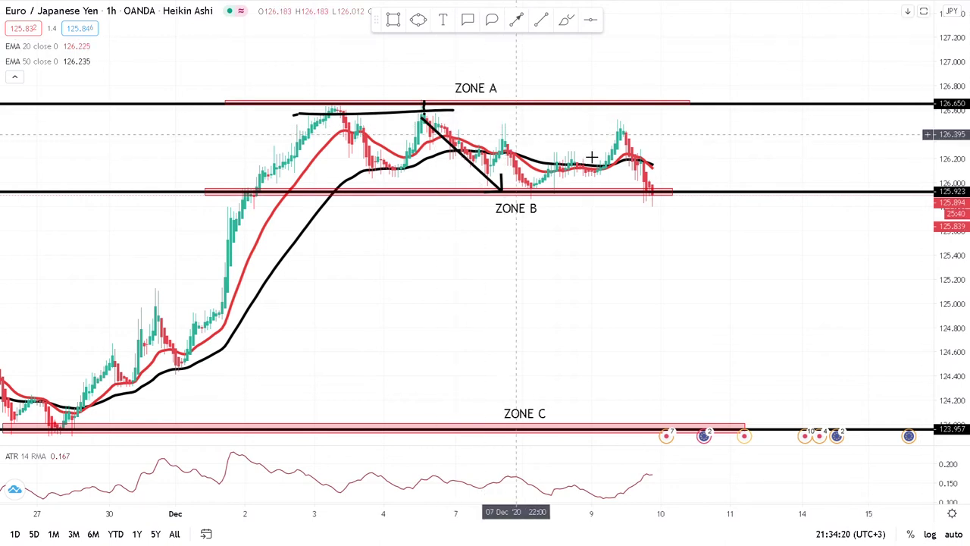
Delete the falling arrow between ZONE A and ZONE B and the long brush stroke across the highs.
{"action": "left_click", "coordinate": [493, 183]}
{"action": "key", "text": "Delete"}
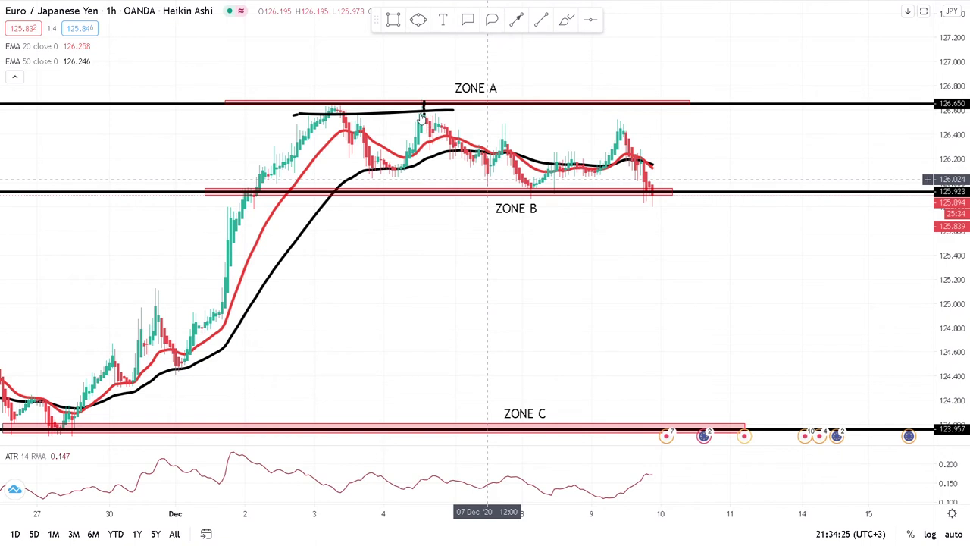
{"action": "key", "text": "Delete"}
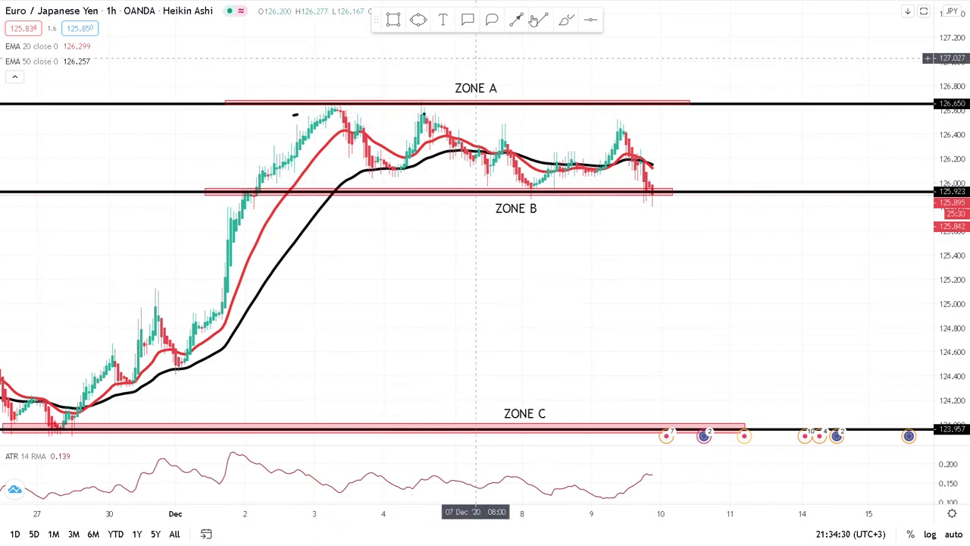
Draw a blue trend line falling from about 126.583 on 4 December 09:00 to about 126.390 on 10 December 16:00.
{"action": "left_click", "coordinate": [410, 111]}
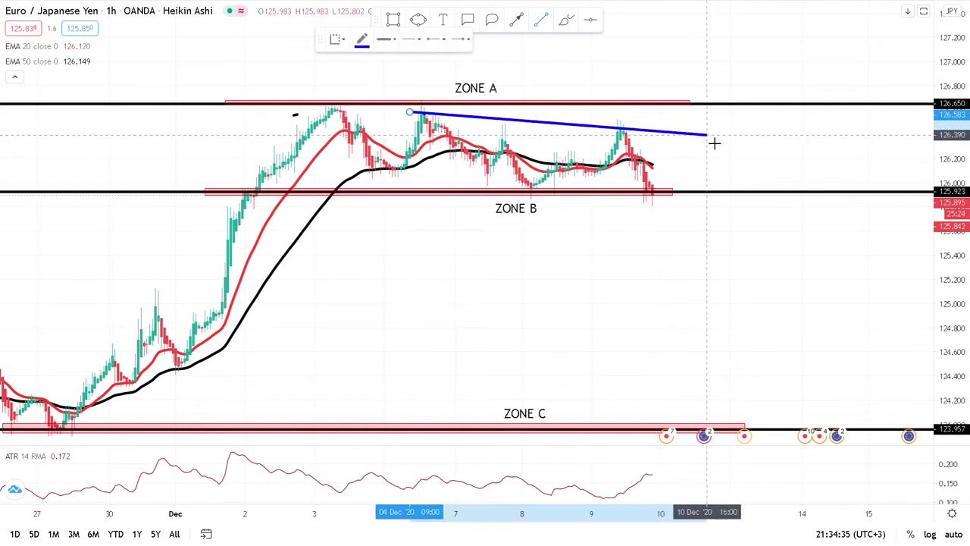
{"action": "left_click", "coordinate": [707, 135]}
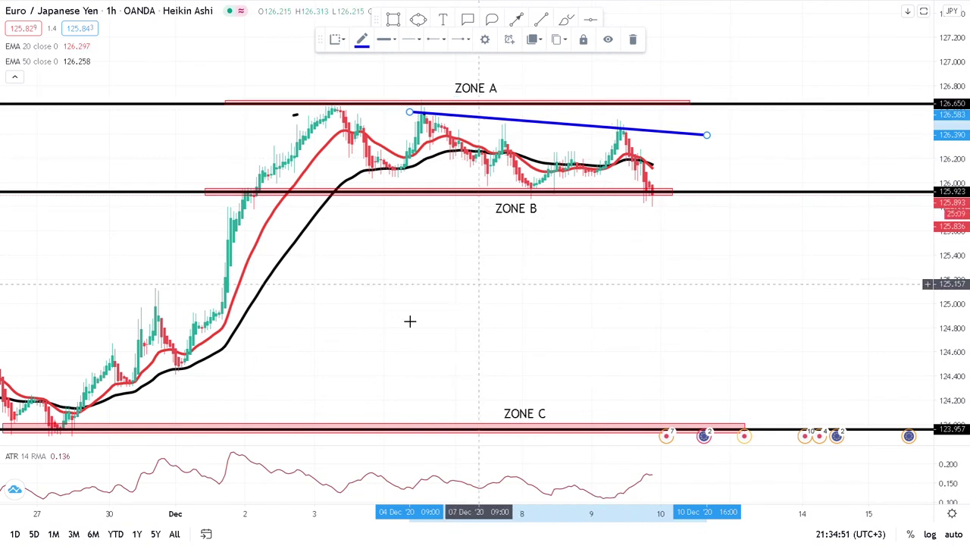
Highlight the pullback lows at about 124.352 on 30 November and about 124.524 near 1 December with small yellow ellipses.
{"action": "left_click", "coordinate": [462, 318]}
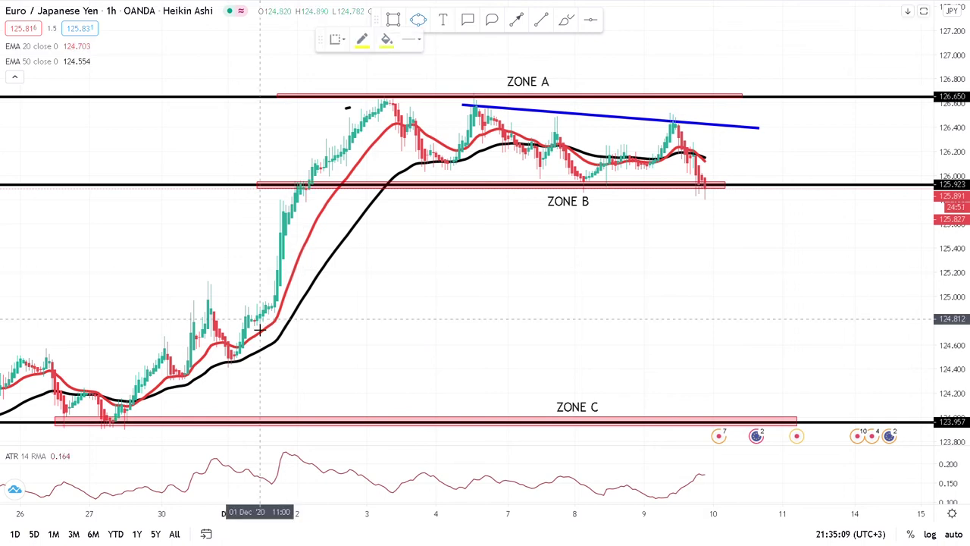
{"action": "left_click", "coordinate": [193, 384]}
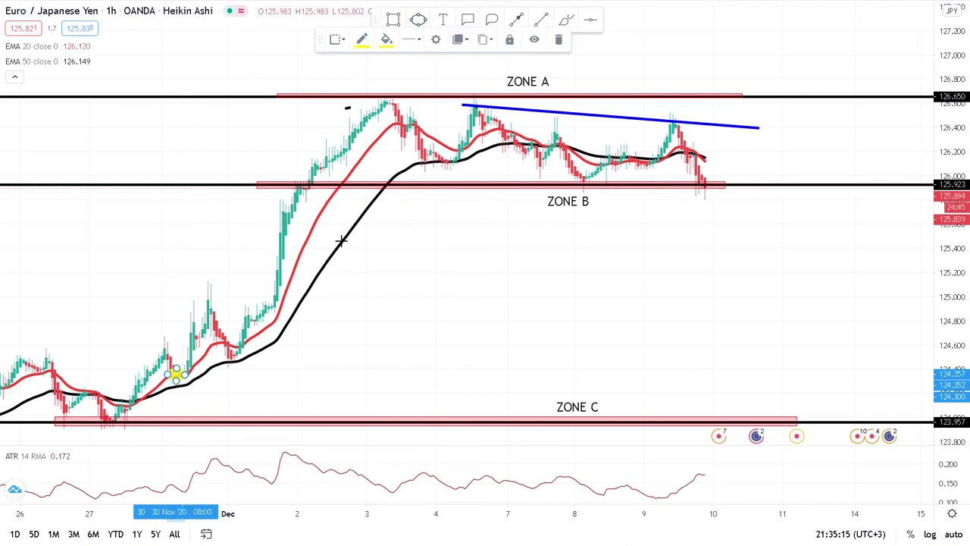
{"action": "left_click", "coordinate": [246, 363]}
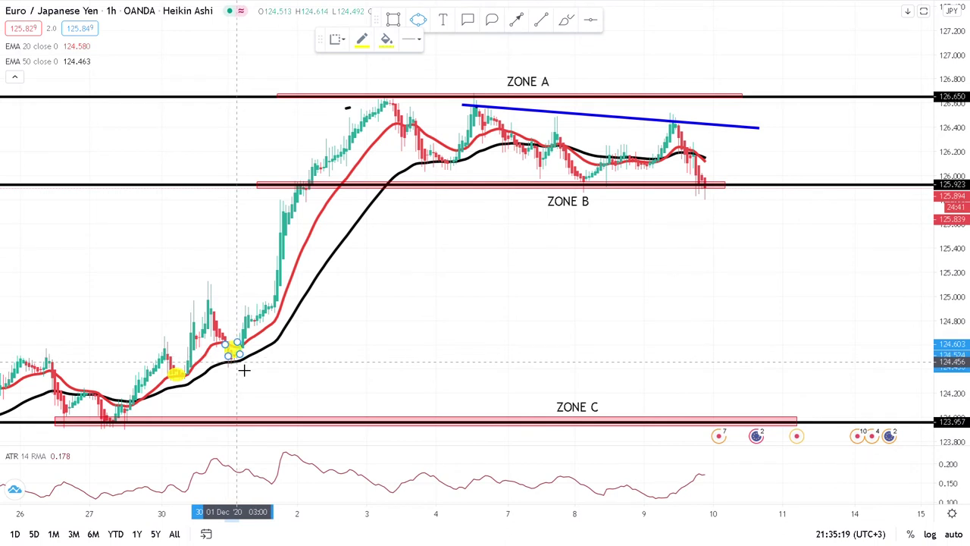
{"action": "left_click", "coordinate": [240, 364]}
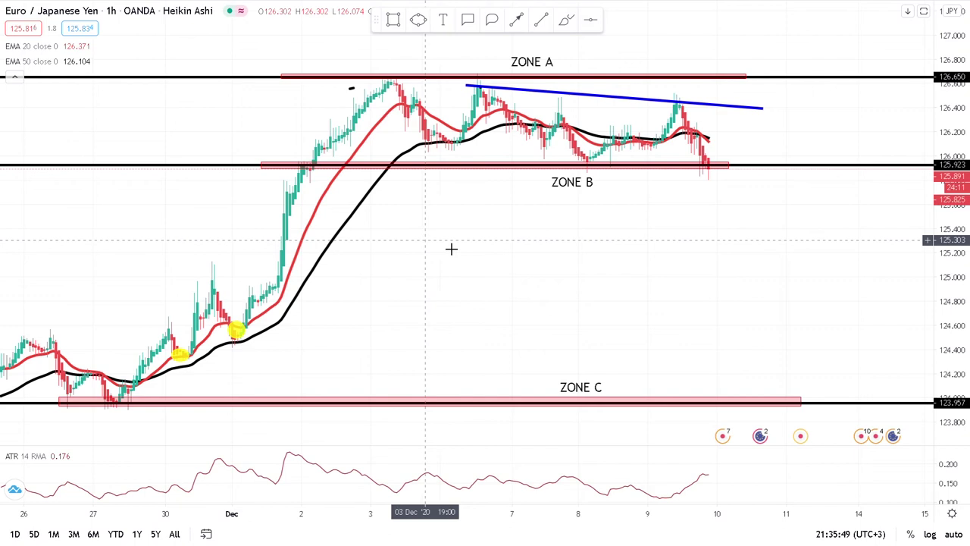
Draw a large rectangle over the ranging area, about 126.797 to 125.825, from 1 December 04:00 to 10 December 20:00.
{"action": "left_click_drag", "start_coordinate": [450, 255], "coordinate": [438, 268]}
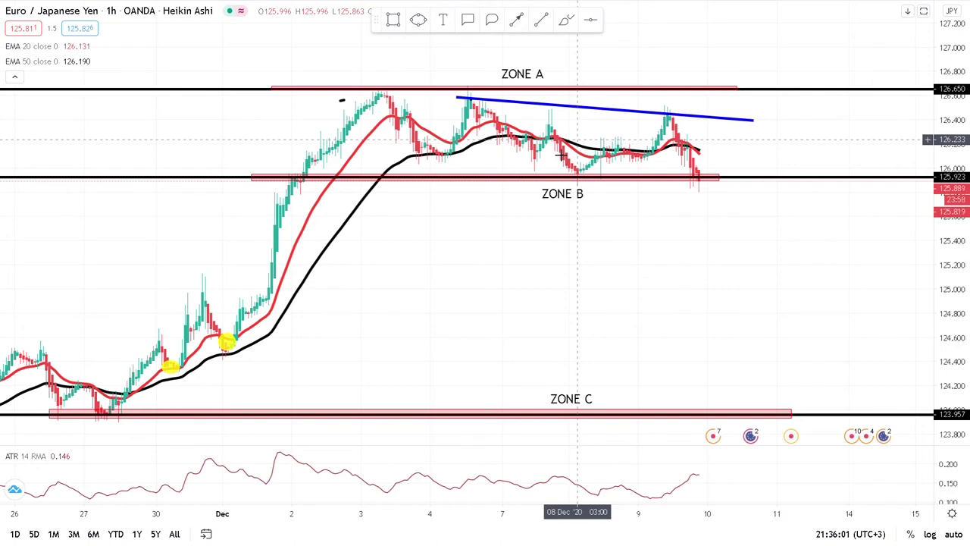
{"action": "left_click", "coordinate": [394, 22]}
{"action": "left_click_drag", "start_coordinate": [233, 72], "coordinate": [766, 189]}
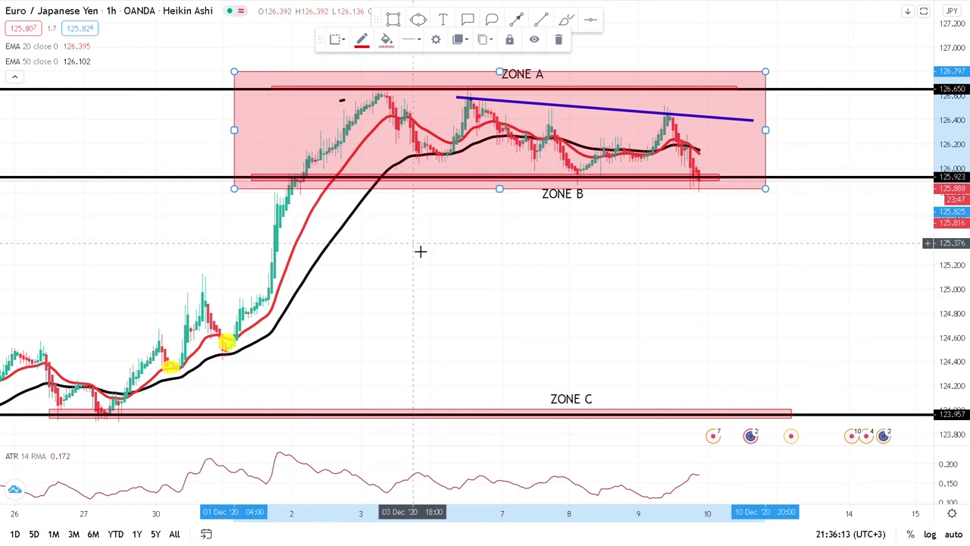
{"action": "left_click", "coordinate": [420, 250]}
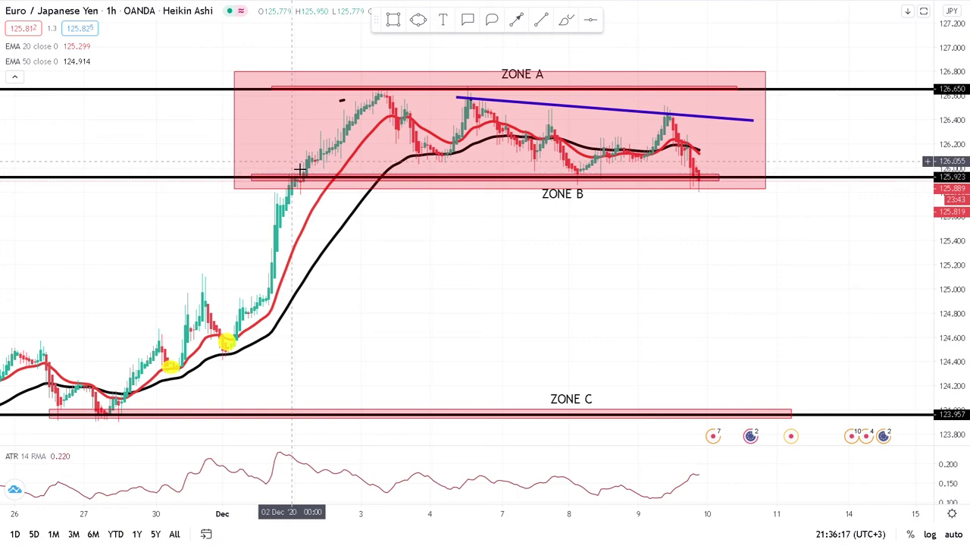
Highlight the two price peaks near the 126.650 line on 3 and 4 December with yellow ellipses.
{"action": "scroll", "coordinate": [306, 170], "scroll_direction": "left", "scroll_amount": 1}
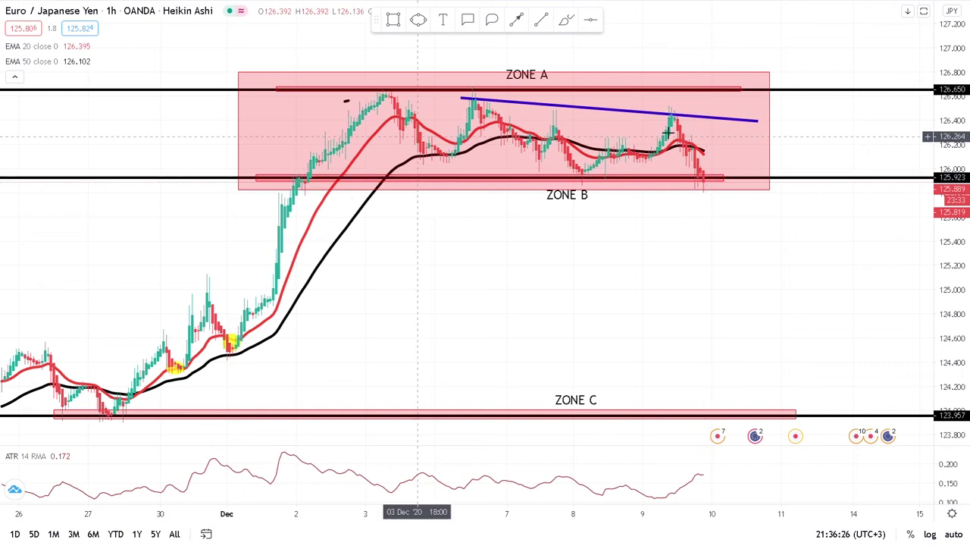
{"action": "left_click_drag", "start_coordinate": [772, 152], "coordinate": [730, 80]}
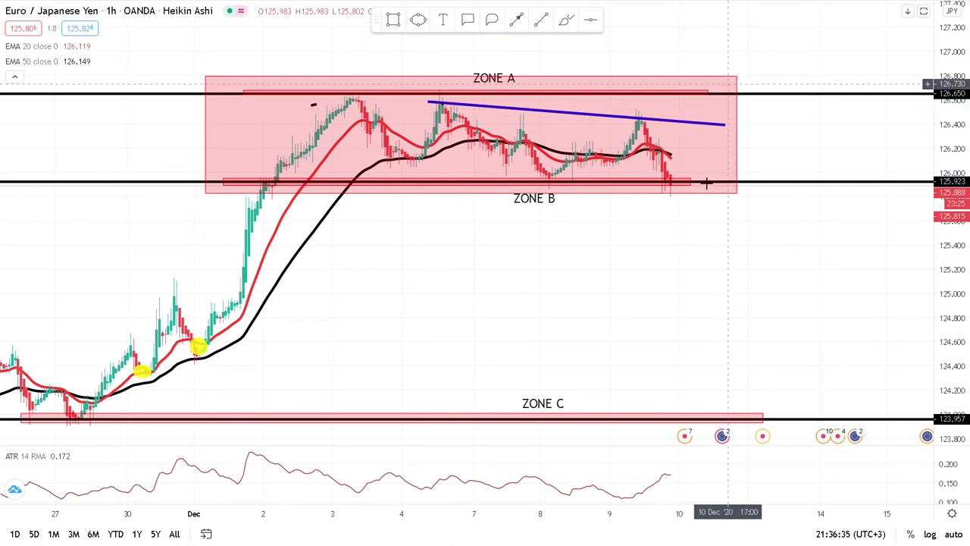
{"action": "left_click", "coordinate": [629, 115]}
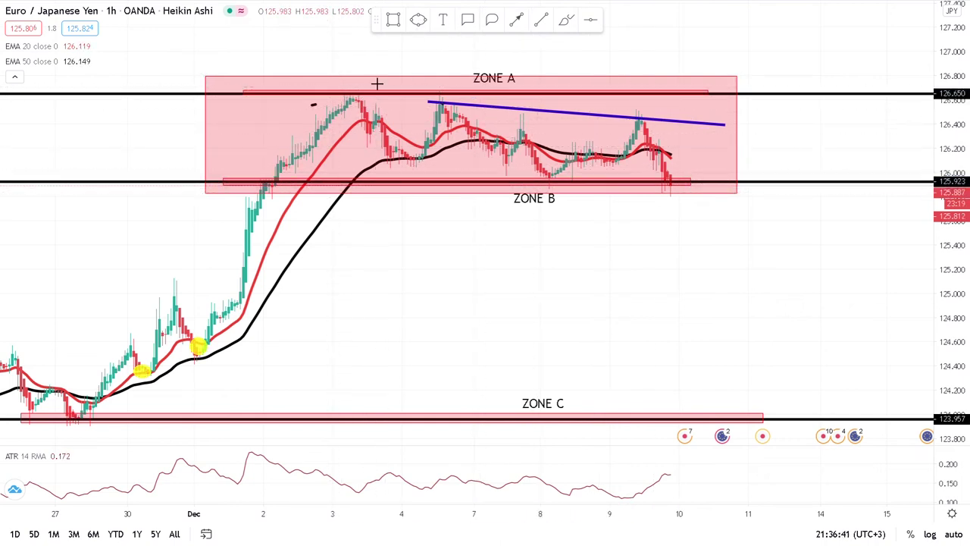
{"action": "left_click", "coordinate": [345, 100]}
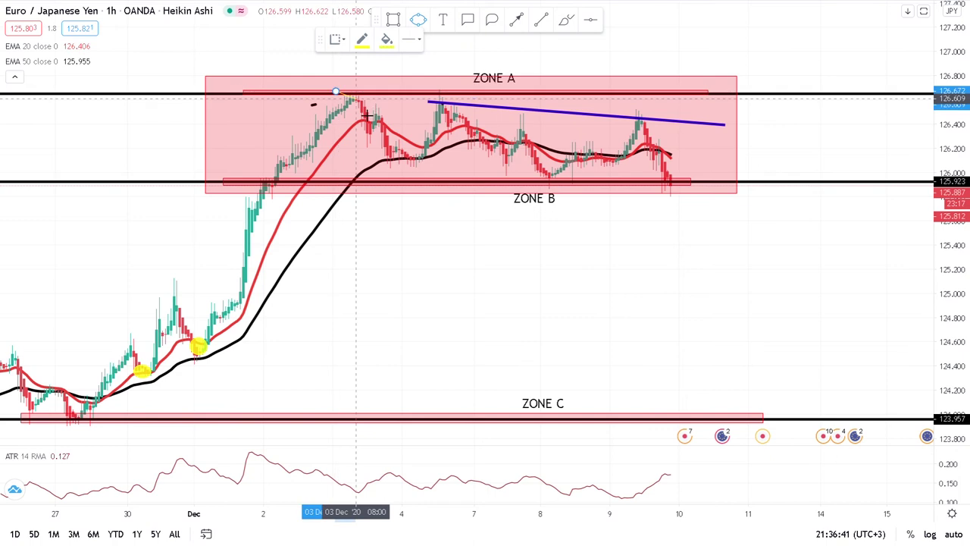
{"action": "left_click", "coordinate": [349, 97]}
{"action": "left_click", "coordinate": [372, 128]}
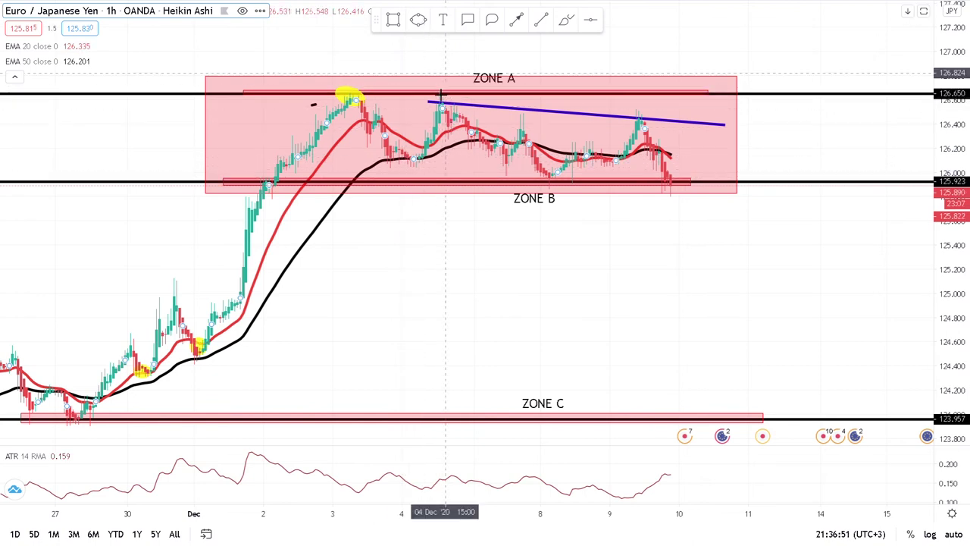
{"action": "left_click_drag", "start_coordinate": [434, 86], "coordinate": [452, 94]}
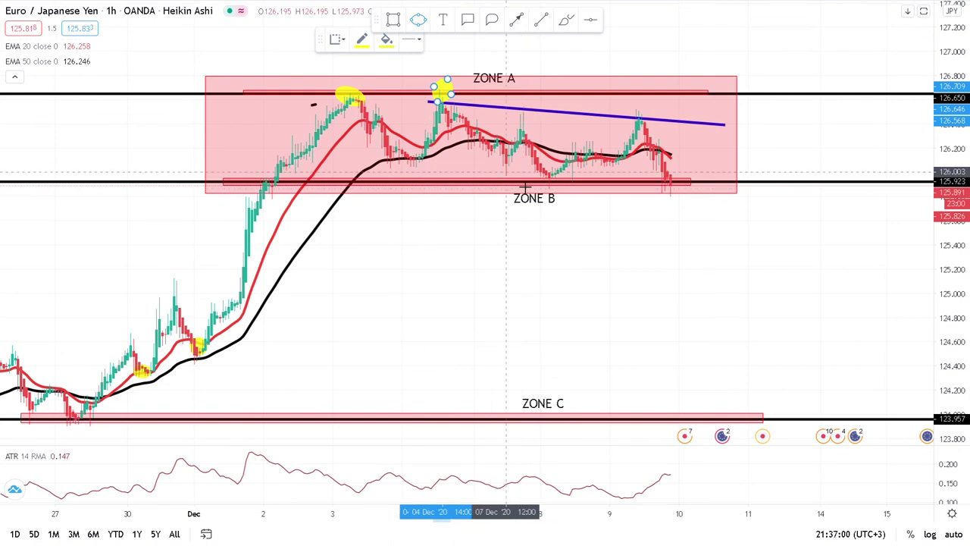
Highlight the two lows near Zone B on 7 and 8 December with small yellow ellipses.
{"action": "left_click_drag", "start_coordinate": [506, 171], "coordinate": [519, 178]}
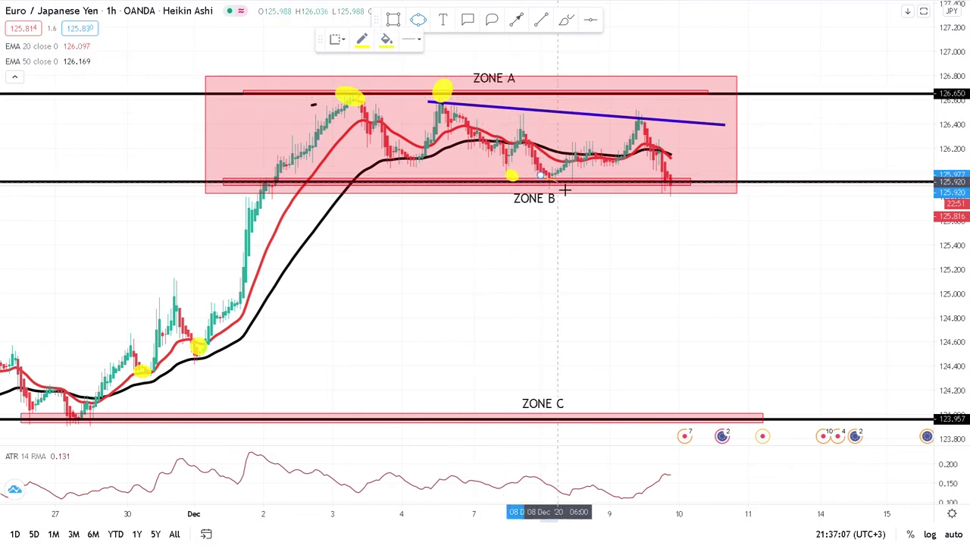
{"action": "left_click_drag", "start_coordinate": [543, 174], "coordinate": [564, 196]}
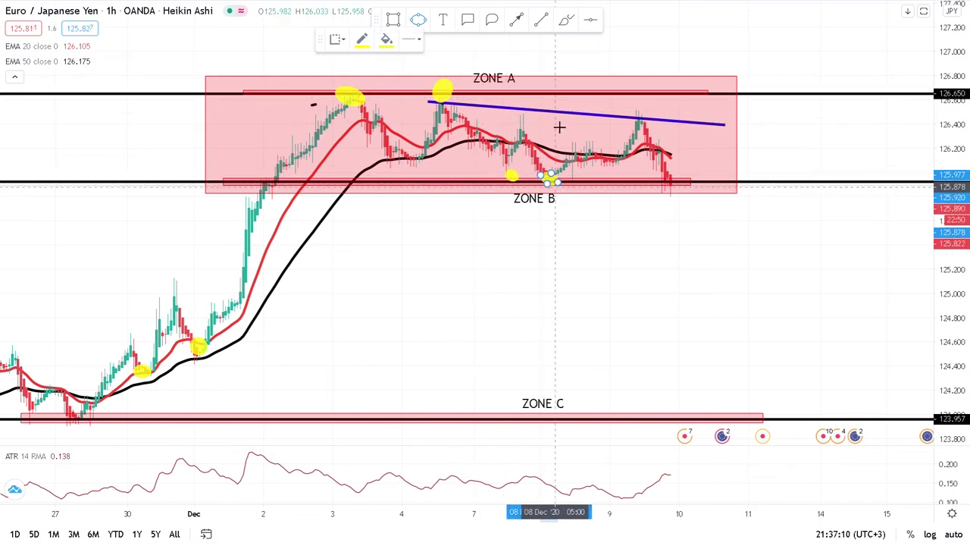
{"action": "left_click", "coordinate": [448, 69]}
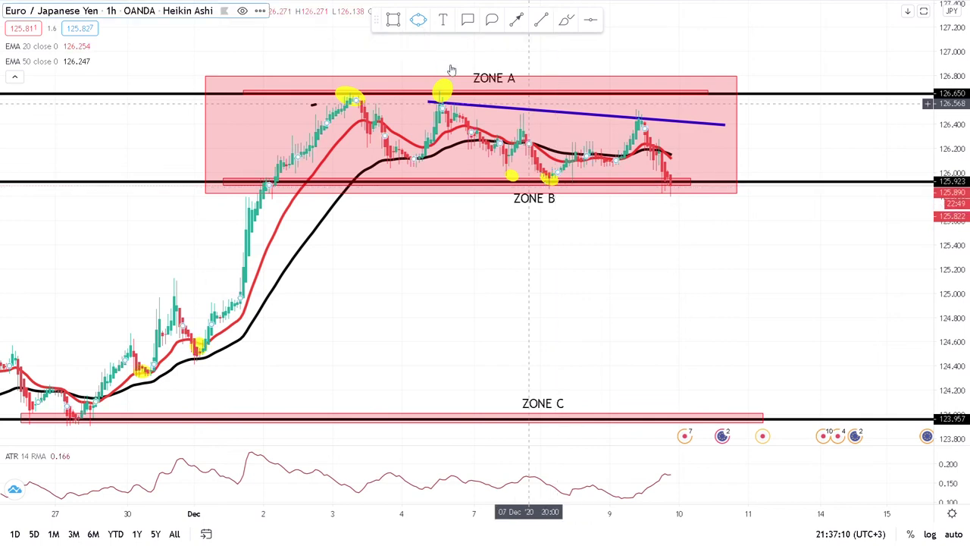
{"action": "left_click", "coordinate": [425, 21]}
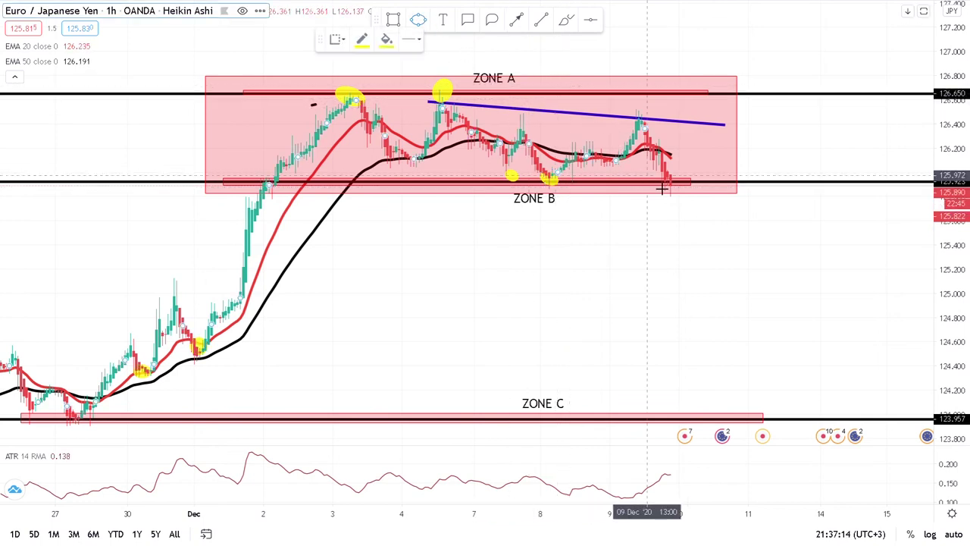
{"action": "mouse_move", "coordinate": [665, 180]}
{"action": "left_mouse_down"}
{"action": "mouse_move", "coordinate": [685, 191]}
{"action": "mouse_move", "coordinate": [673, 213]}
{"action": "left_mouse_up"}
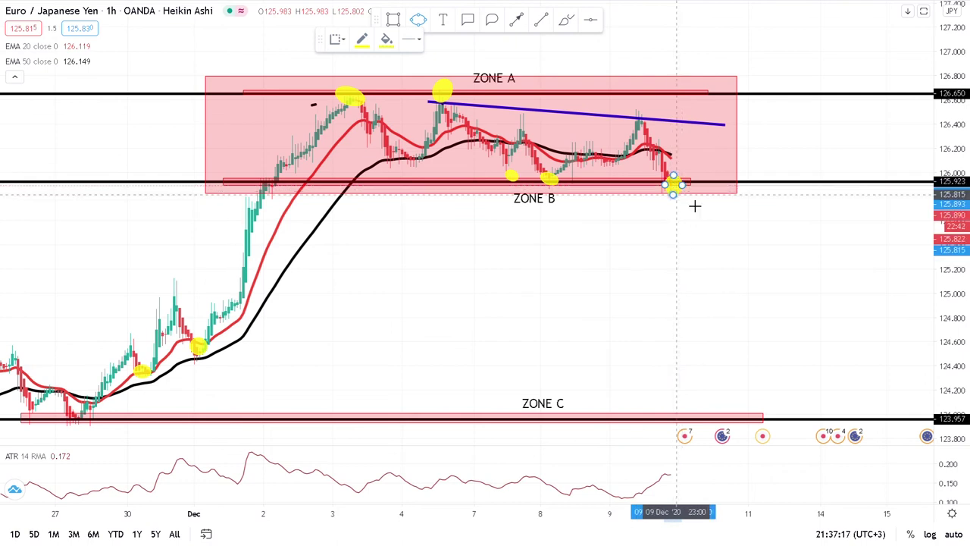
{"action": "left_click", "coordinate": [694, 205]}
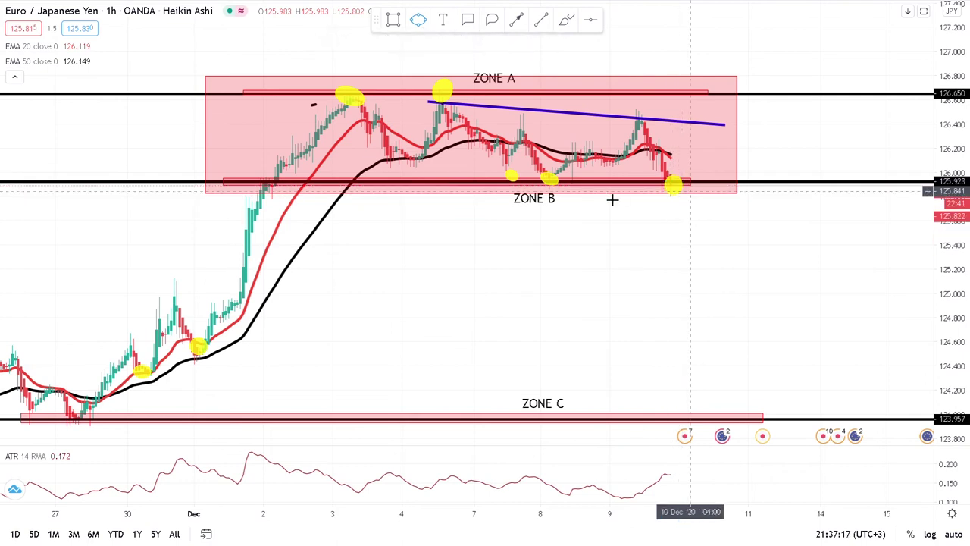
{"action": "left_click", "coordinate": [676, 194]}
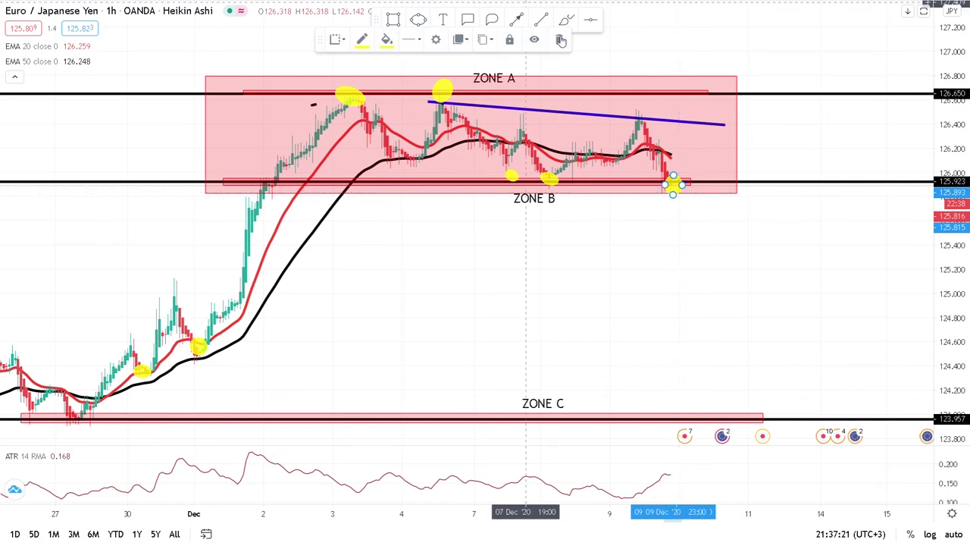
{"action": "left_click", "coordinate": [561, 39]}
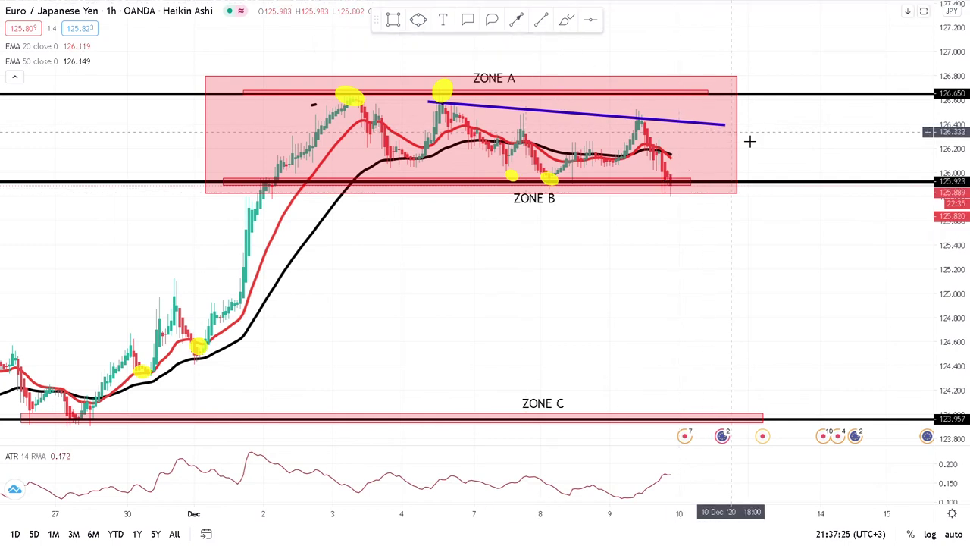
Delete the large rectangle covering the ranging area.
{"action": "left_click", "coordinate": [735, 135]}
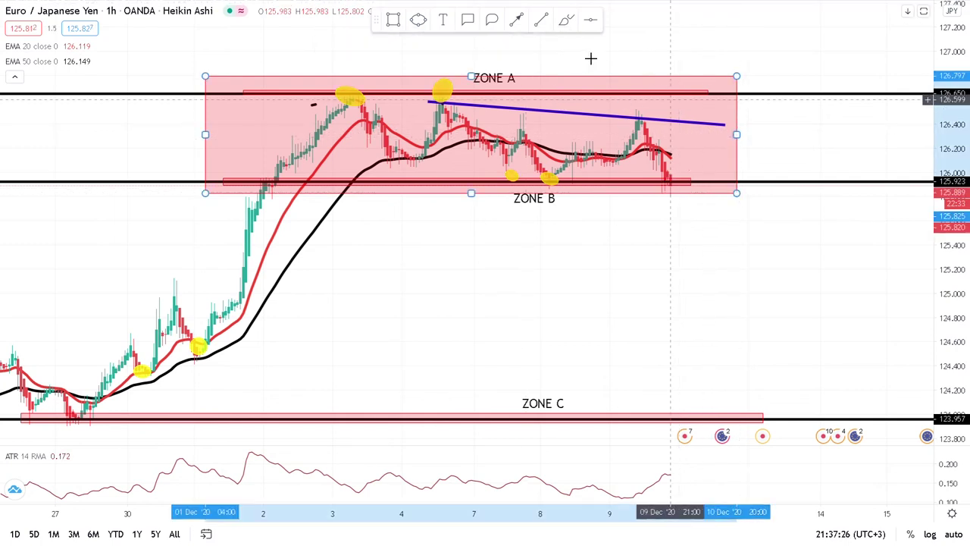
{"action": "left_click", "coordinate": [565, 42]}
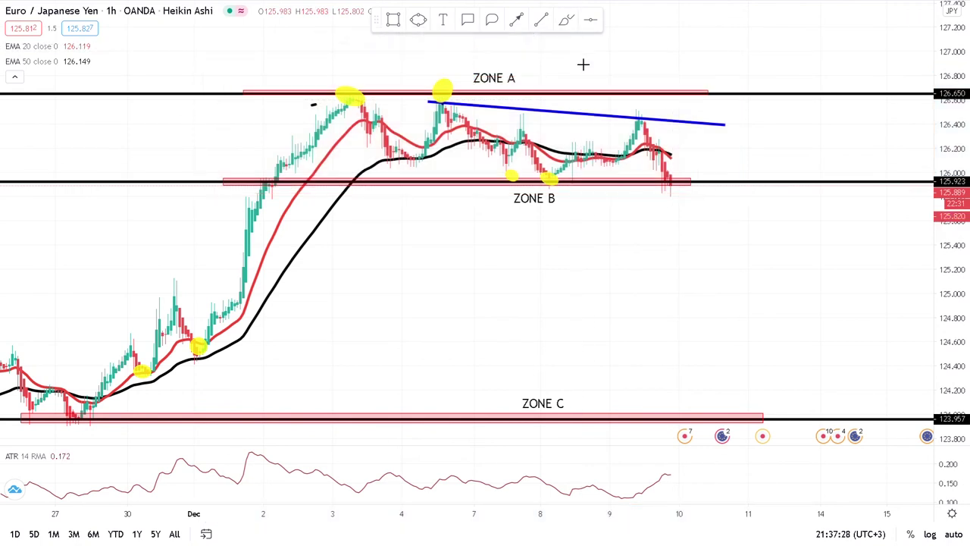
Draw a short blue trend line just below Zone B, about 125.888 to 125.883, ending at 10 December 00:00.
{"action": "scroll", "coordinate": [717, 146], "scroll_direction": "up", "scroll_amount": 2}
{"action": "scroll", "coordinate": [717, 147], "scroll_direction": "up", "scroll_amount": 3}
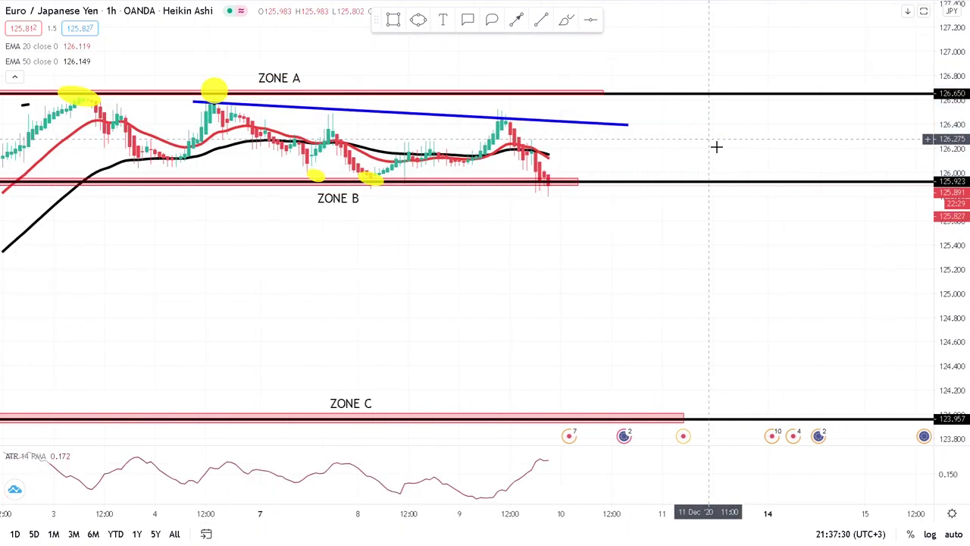
{"action": "left_click", "coordinate": [521, 183]}
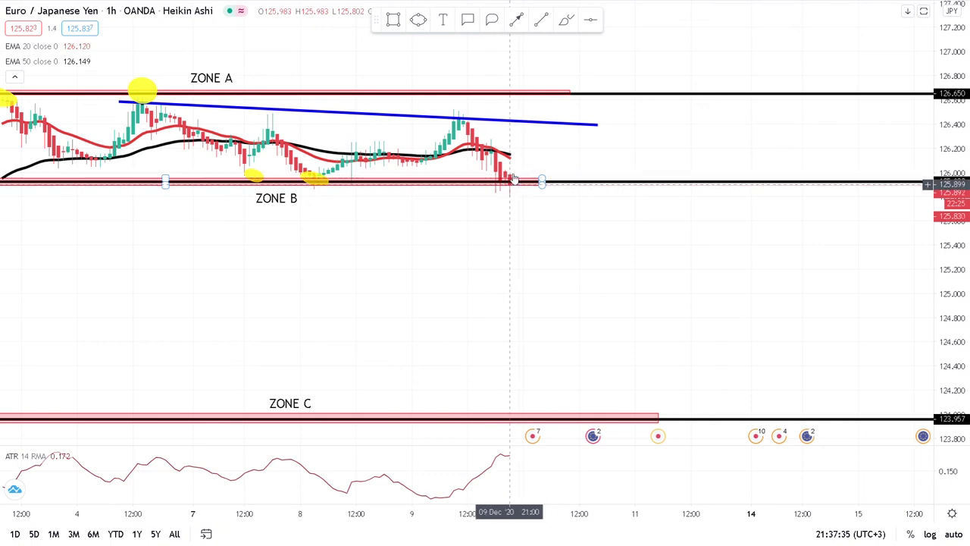
{"action": "left_click", "coordinate": [315, 180]}
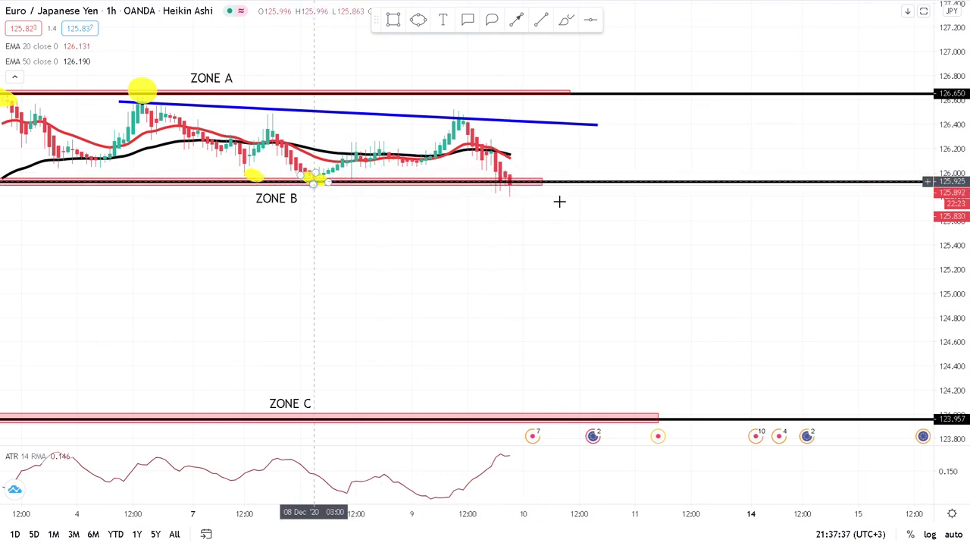
{"action": "left_click", "coordinate": [499, 129]}
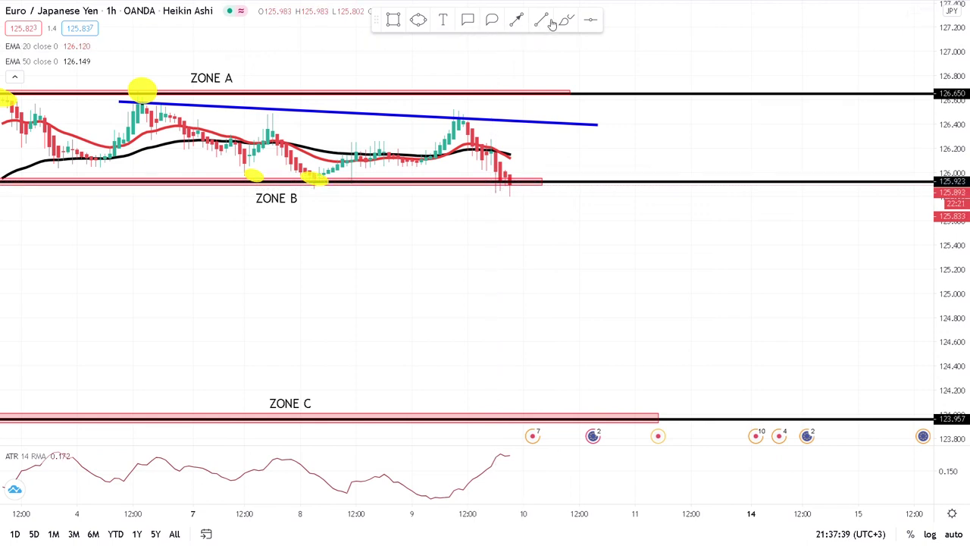
{"action": "left_click", "coordinate": [501, 187]}
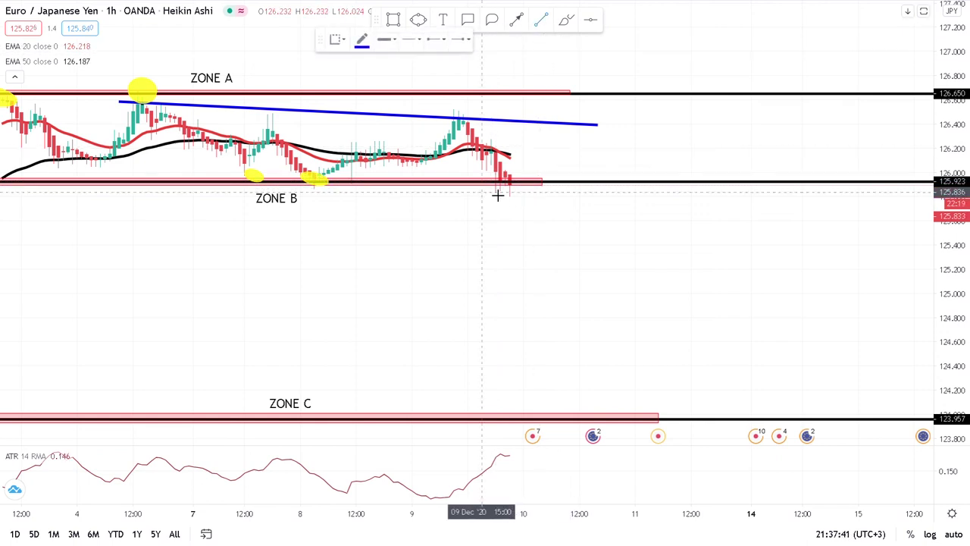
{"action": "left_click", "coordinate": [518, 193]}
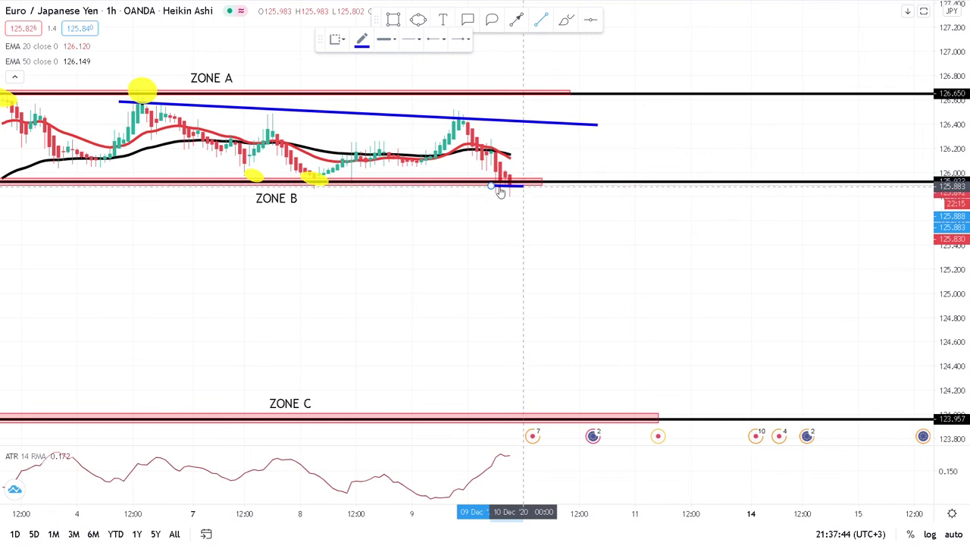
{"action": "left_click", "coordinate": [523, 186]}
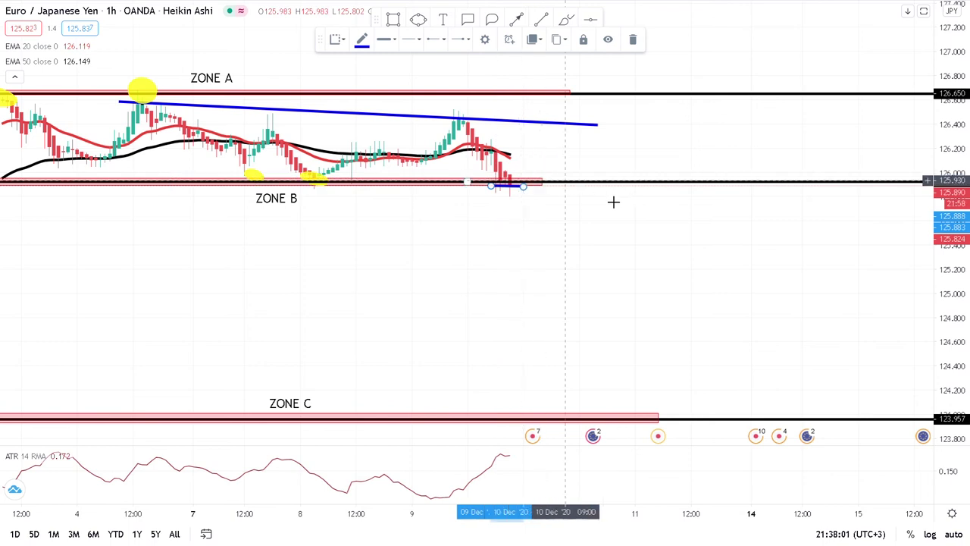
Draw a black arrow from about 125.911 up to 126.389 at the blue trend line, and another falling from about 126.371 to 125.603.
{"action": "left_click_drag", "start_coordinate": [942, 245], "coordinate": [749, 278]}
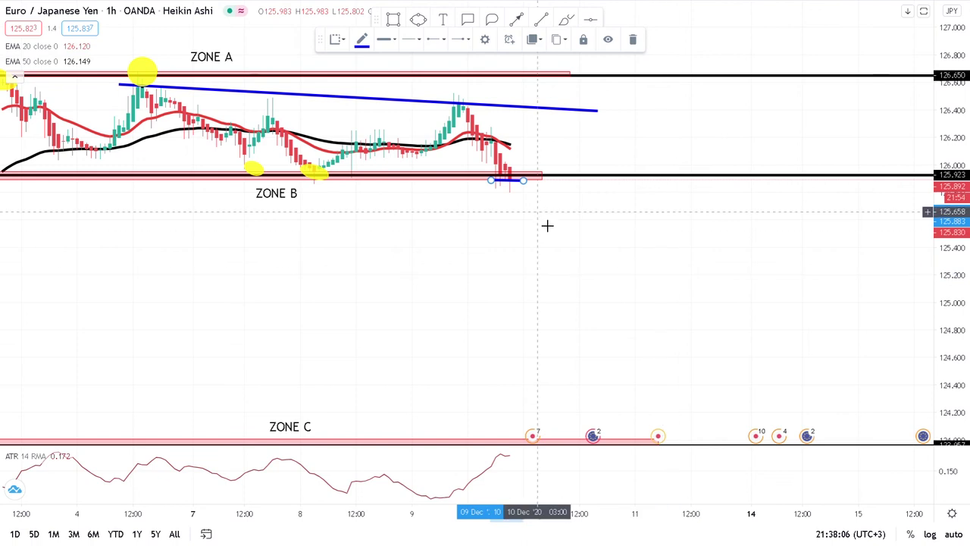
{"action": "left_click_drag", "start_coordinate": [549, 238], "coordinate": [549, 246]}
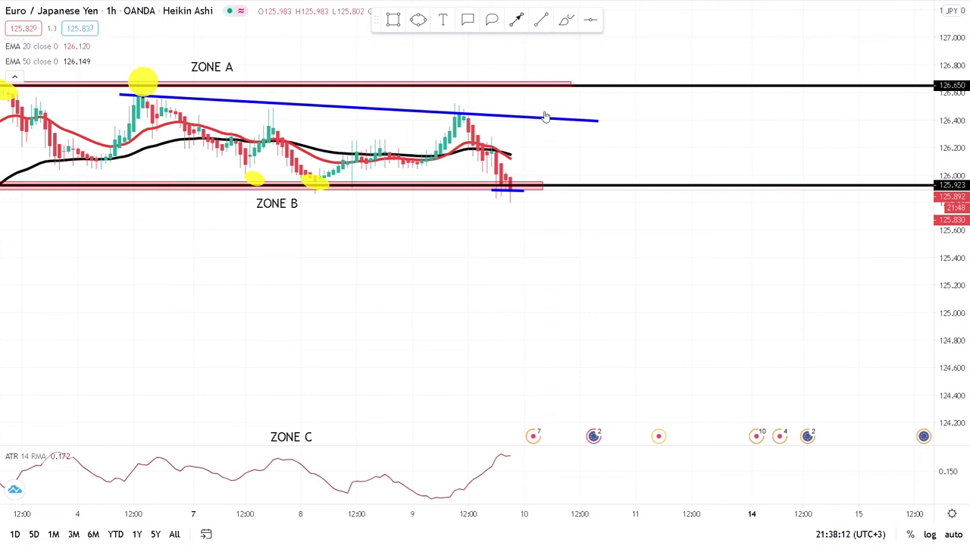
{"action": "left_click", "coordinate": [521, 189]}
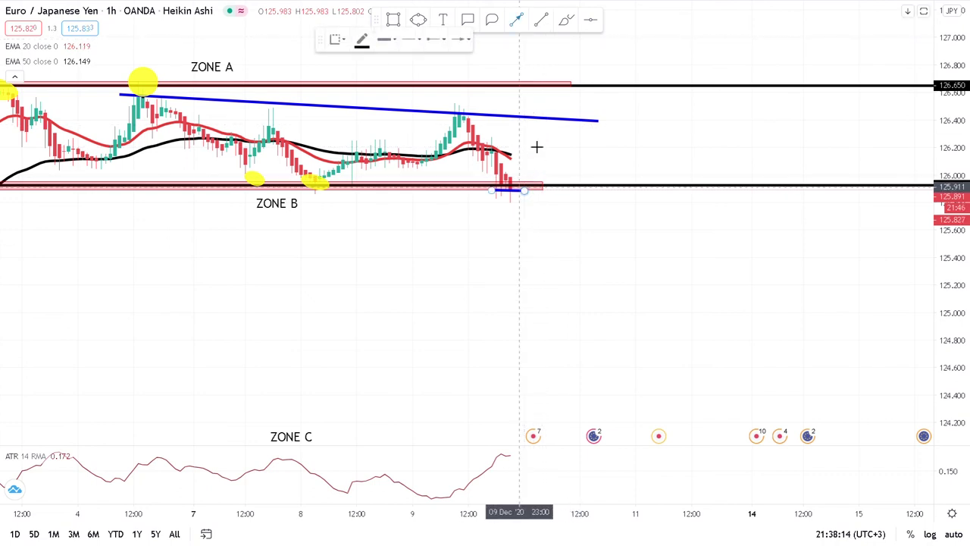
{"action": "left_click_drag", "start_coordinate": [520, 186], "coordinate": [541, 133]}
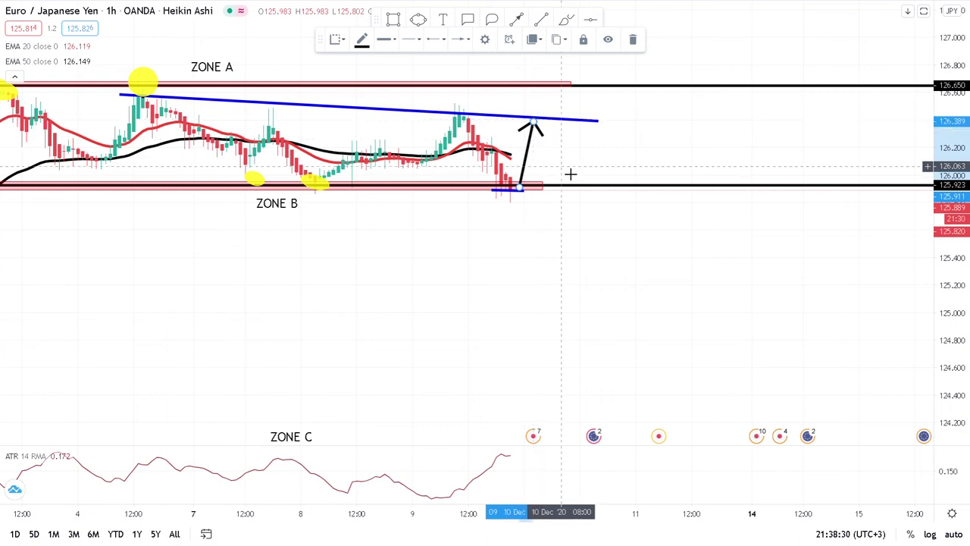
{"action": "left_click", "coordinate": [520, 21]}
{"action": "mouse_move", "coordinate": [540, 133]}
{"action": "left_mouse_down"}
{"action": "mouse_move", "coordinate": [583, 193]}
{"action": "mouse_move", "coordinate": [658, 226]}
{"action": "mouse_move", "coordinate": [605, 227]}
{"action": "left_mouse_up"}
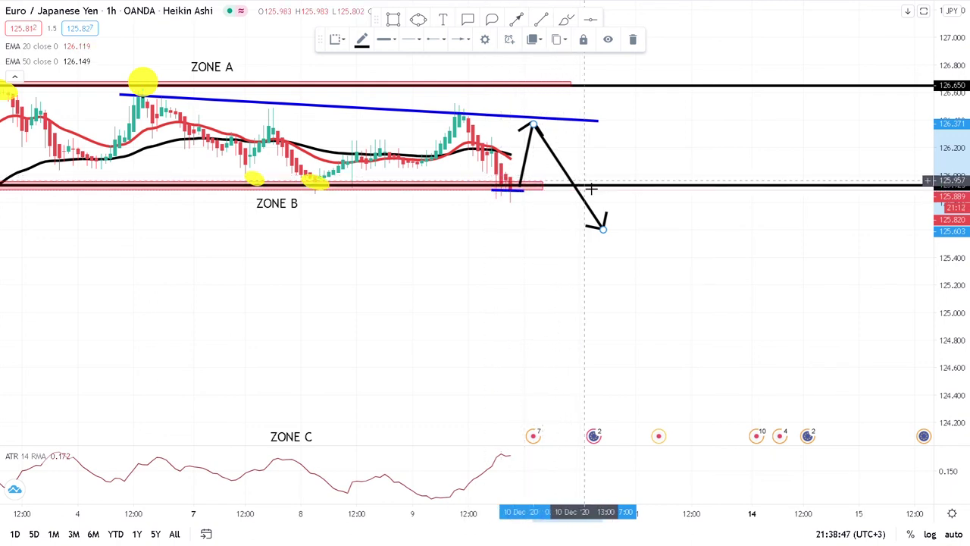
Draw a black arrow rising from about 125.952 at Zone B through Zone A to about 127.073 on 10 December 00:00.
{"action": "left_click", "coordinate": [605, 156]}
{"action": "left_click_drag", "start_coordinate": [615, 190], "coordinate": [619, 266]}
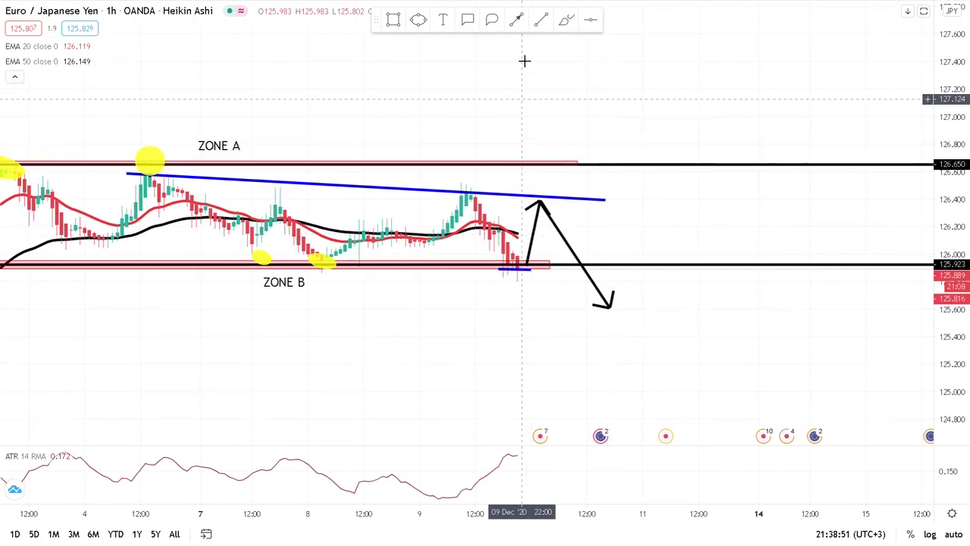
{"action": "left_click", "coordinate": [520, 265]}
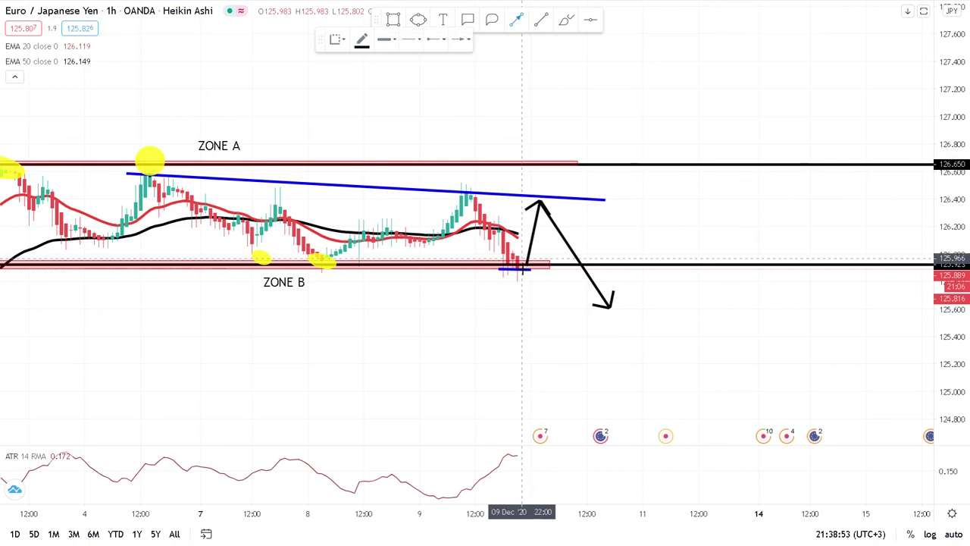
{"action": "left_click", "coordinate": [522, 173]}
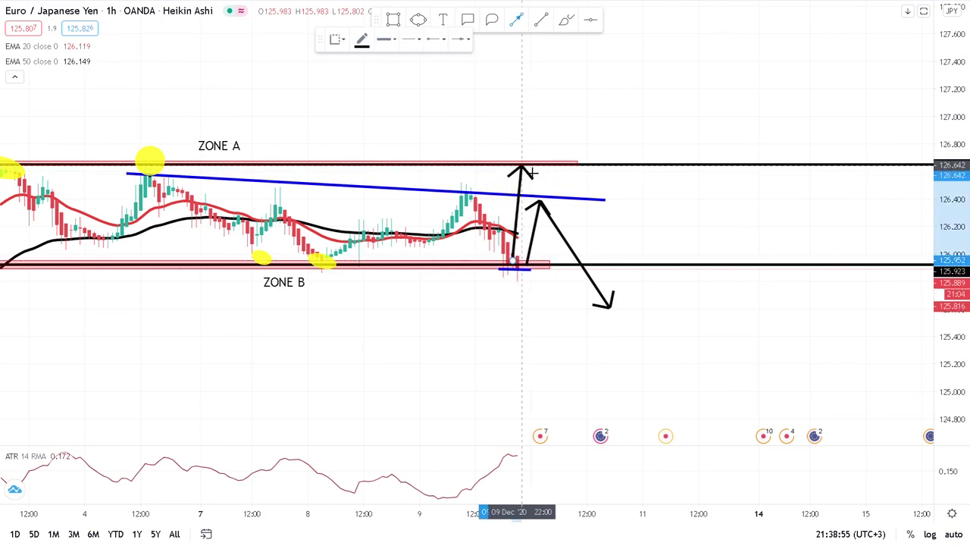
{"action": "left_click", "coordinate": [523, 169]}
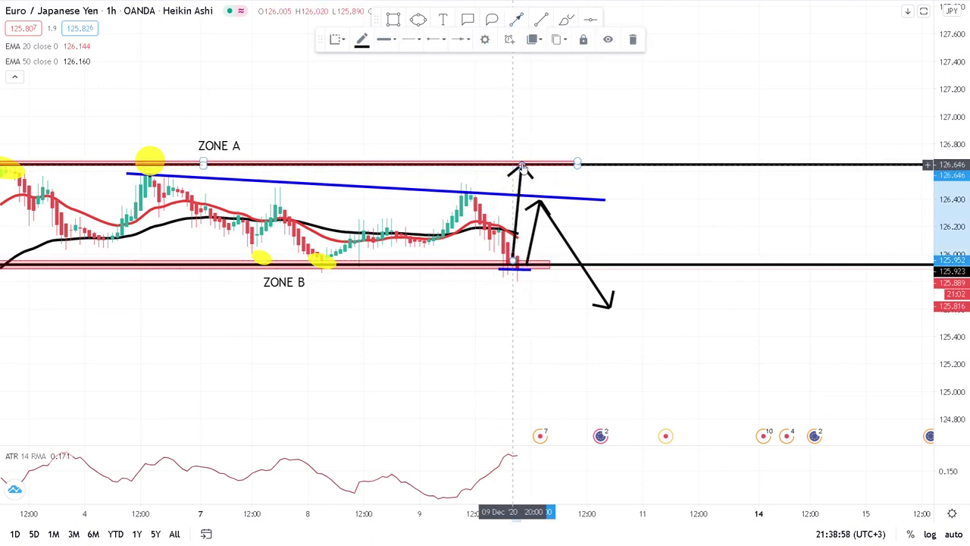
{"action": "left_click_drag", "start_coordinate": [533, 143], "coordinate": [541, 114]}
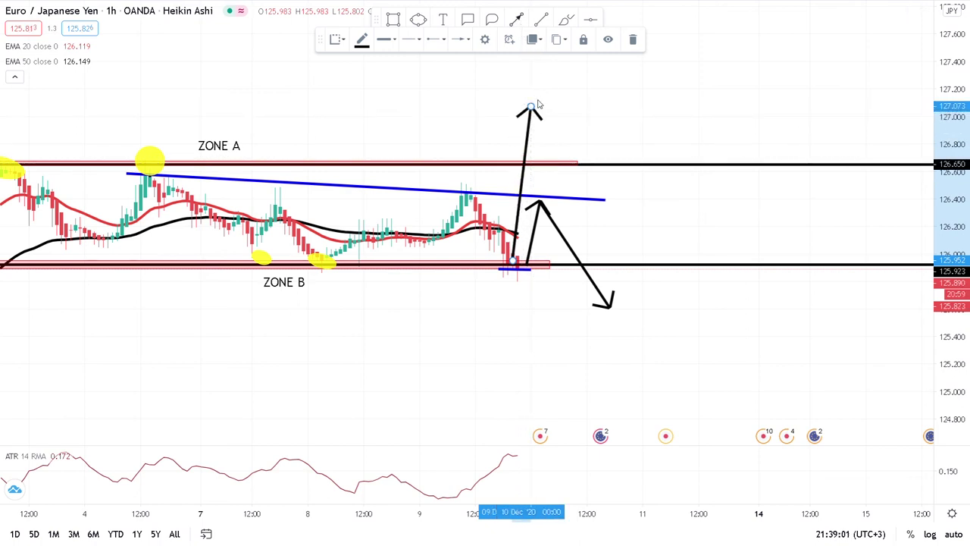
Draw a black arrow falling from about 127.106 back to Zone A at about 126.669 on 10 December 12:00.
{"action": "left_click", "coordinate": [532, 104]}
{"action": "left_click", "coordinate": [564, 139]}
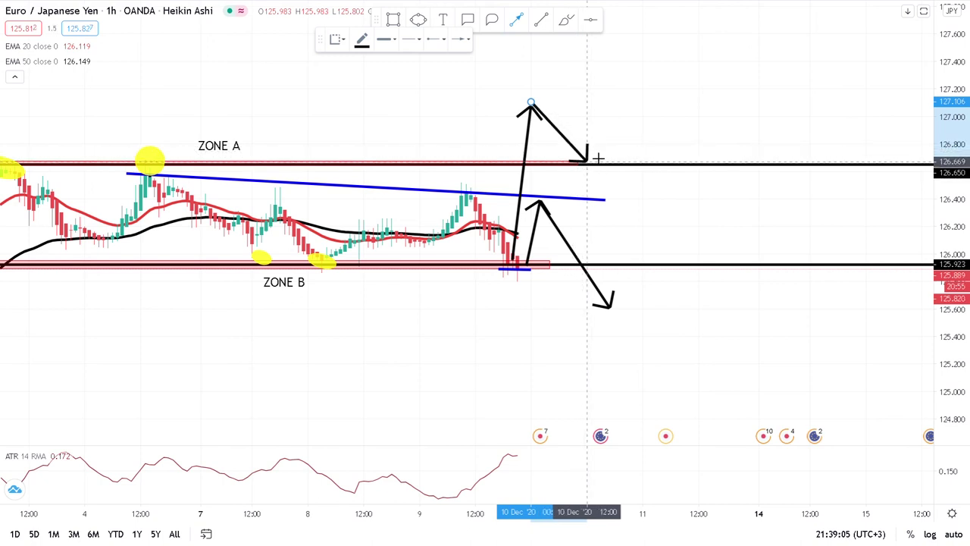
{"action": "left_click", "coordinate": [588, 161]}
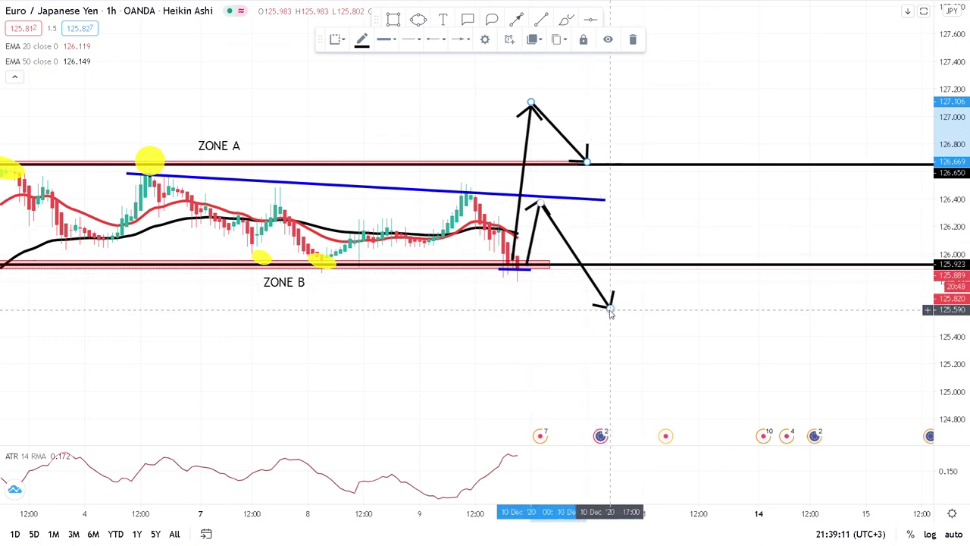
Move the falling arrow's tip below Zone B to about 125.484 and add an arrow rising from about 125.516 to 125.888.
{"action": "left_click_drag", "start_coordinate": [613, 309], "coordinate": [598, 324]}
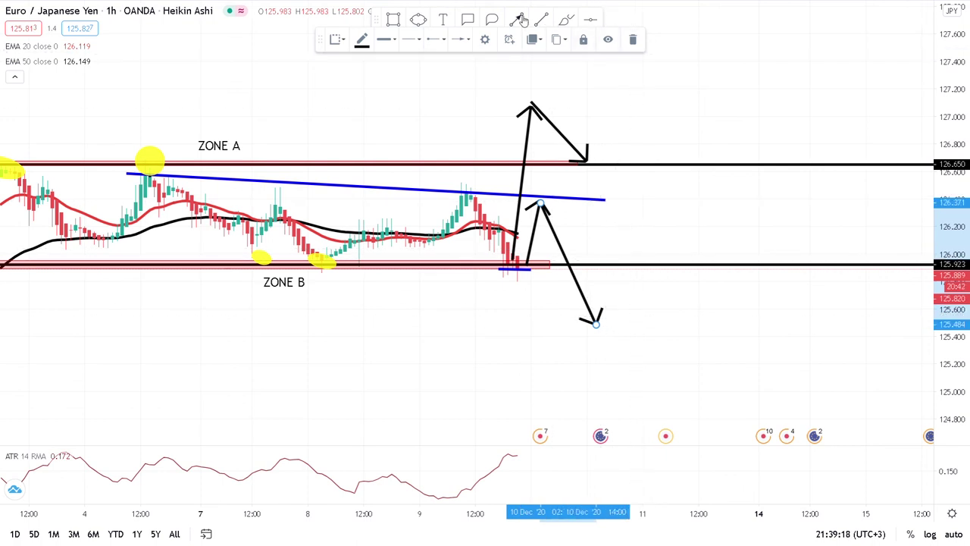
{"action": "mouse_move", "coordinate": [617, 315]}
{"action": "left_mouse_down"}
{"action": "mouse_move", "coordinate": [629, 286]}
{"action": "mouse_move", "coordinate": [649, 277]}
{"action": "mouse_move", "coordinate": [630, 271]}
{"action": "left_mouse_up"}
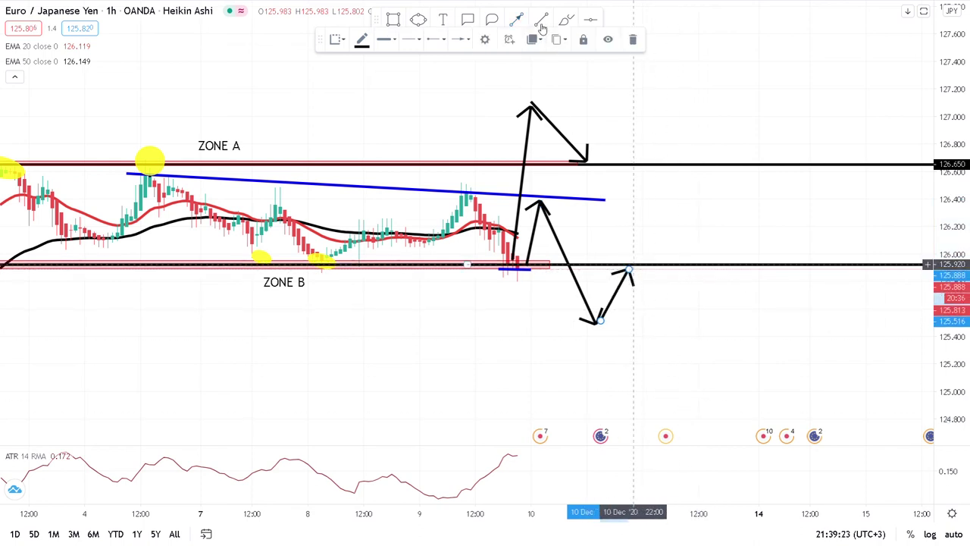
Draw a black arrow falling from the Zone B retest at about 125.888 to just above 125.000.
{"action": "left_click", "coordinate": [614, 248]}
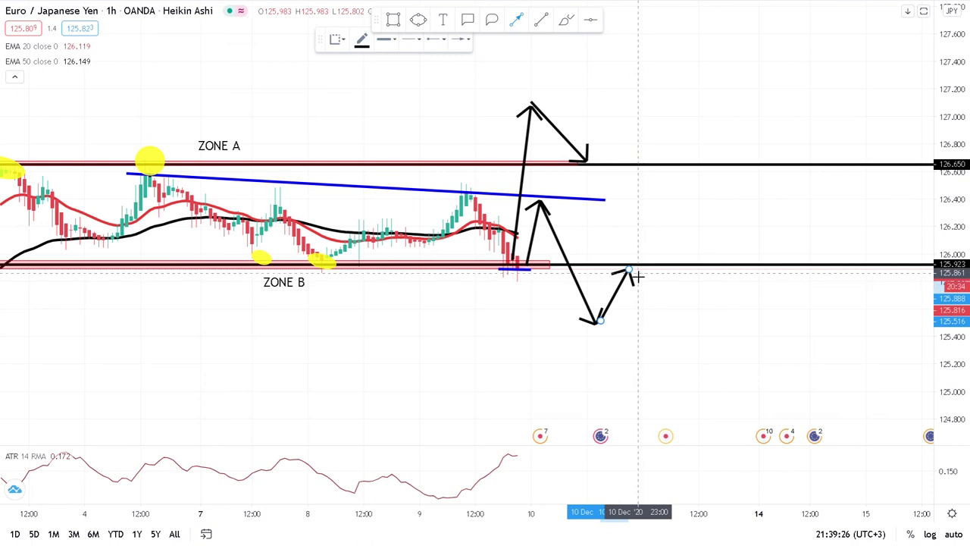
{"action": "left_click_drag", "start_coordinate": [687, 361], "coordinate": [720, 392]}
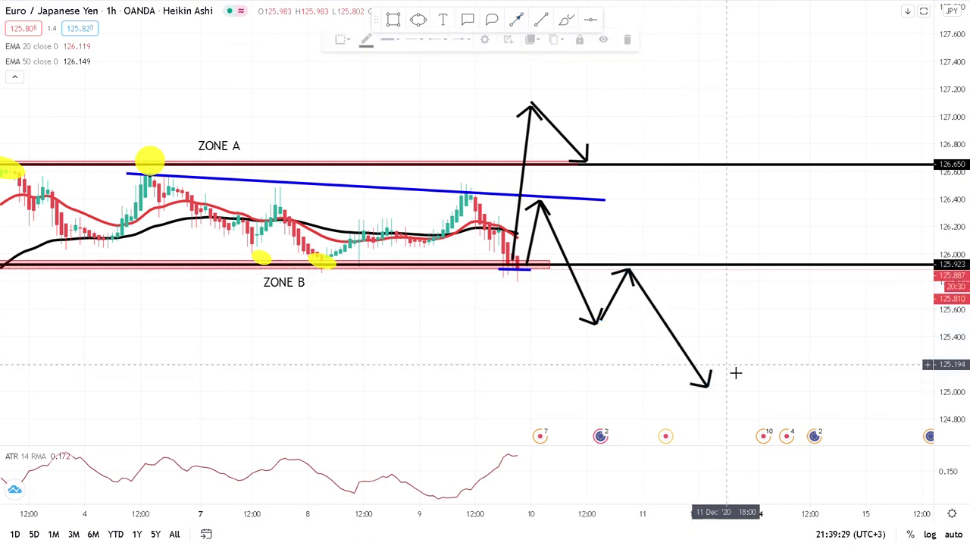
Draw a black arrow rising from the Zone A retest at about 126.710 to about 127.335 on 10 December 19:00.
{"action": "left_click_drag", "start_coordinate": [722, 358], "coordinate": [690, 358]}
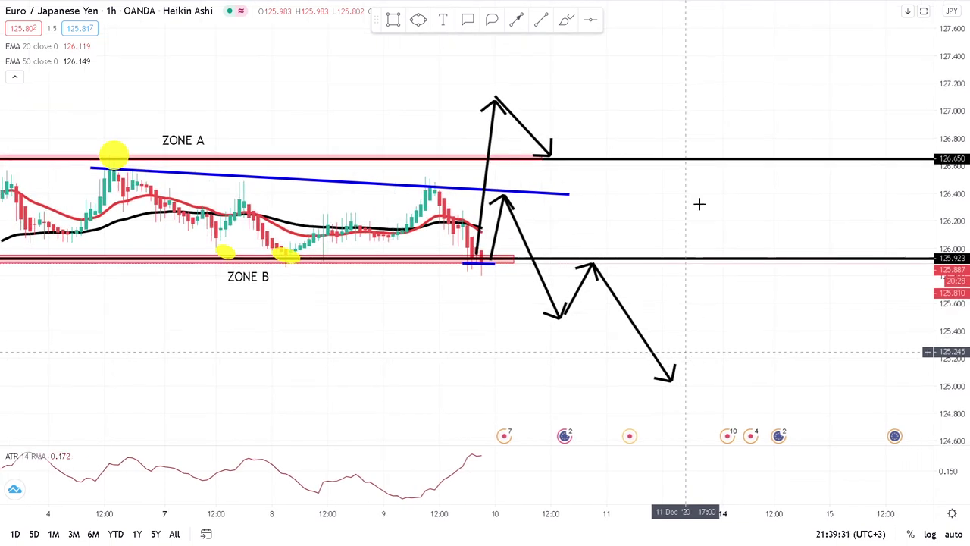
{"action": "left_click", "coordinate": [516, 23]}
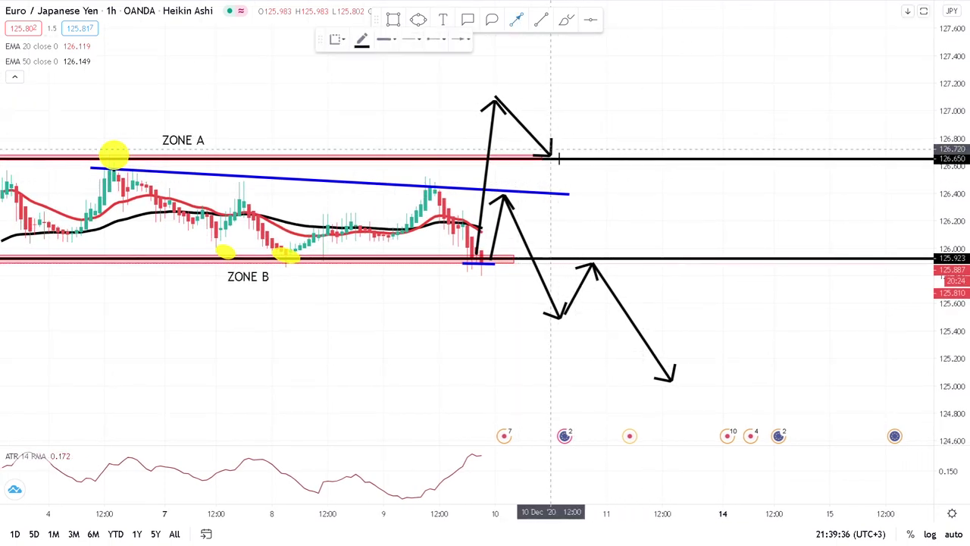
{"action": "left_click_drag", "start_coordinate": [551, 151], "coordinate": [584, 65]}
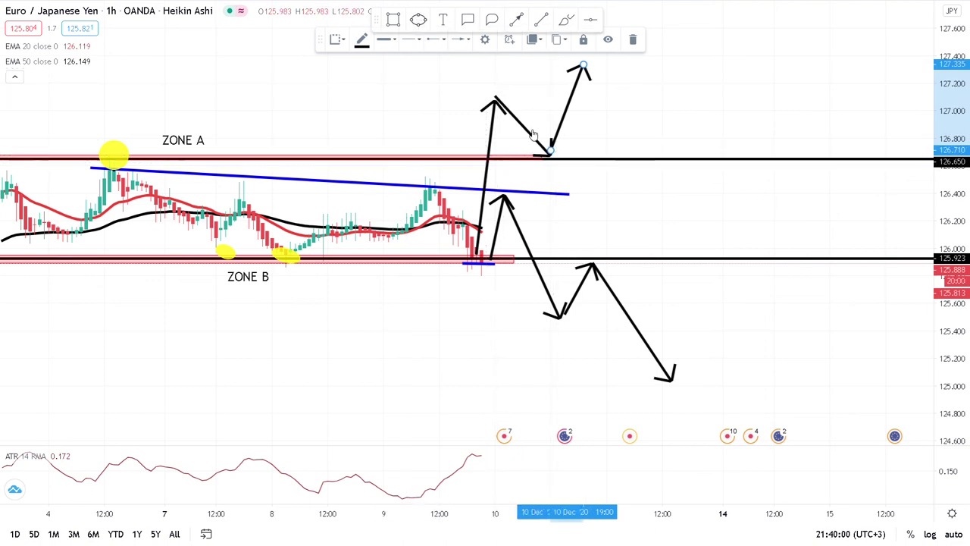
Highlight the arrows' retest points at Zone A near 126.650 and at Zone B near 125.923 with yellow ellipses.
{"action": "left_click", "coordinate": [541, 152]}
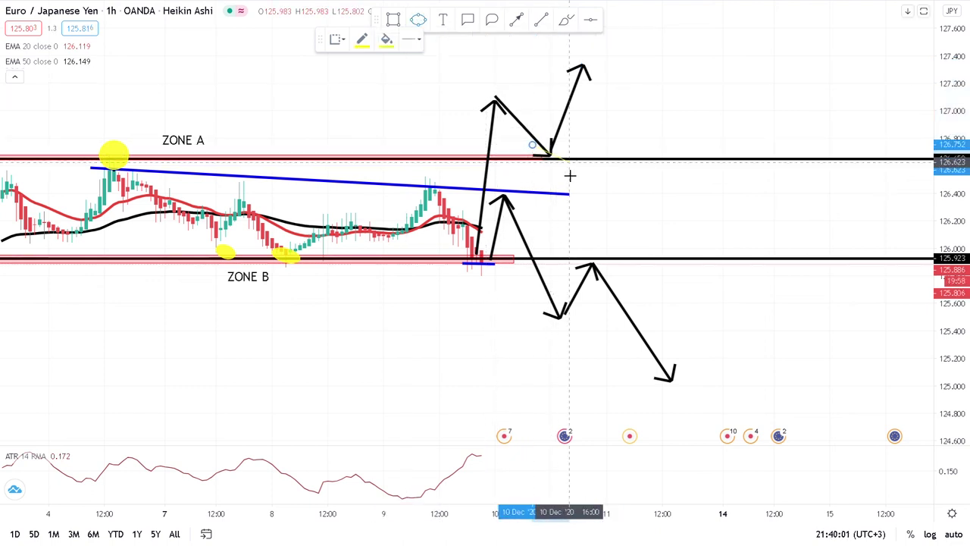
{"action": "left_click_drag", "start_coordinate": [535, 146], "coordinate": [569, 161]}
{"action": "left_click", "coordinate": [546, 158]}
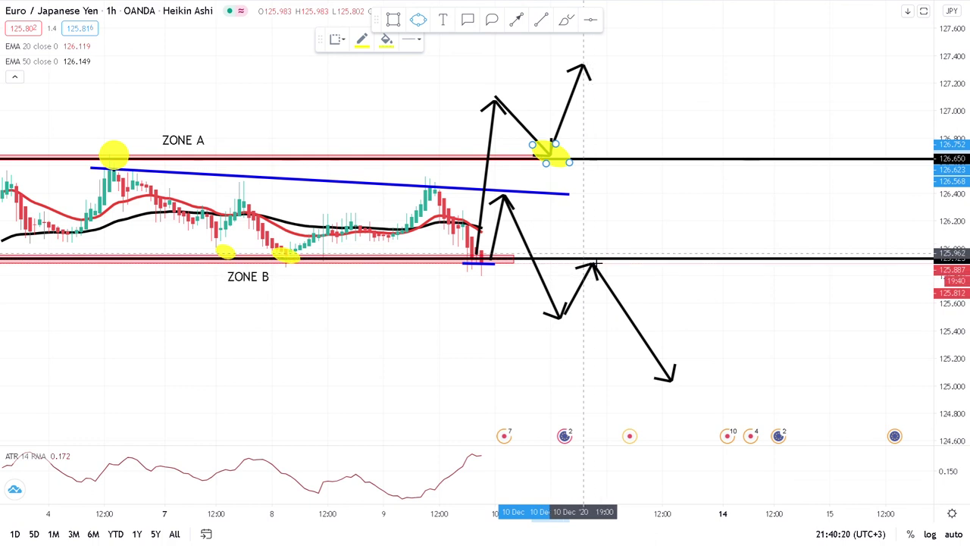
{"action": "left_click", "coordinate": [610, 273]}
{"action": "left_click_drag", "start_coordinate": [590, 255], "coordinate": [602, 265]}
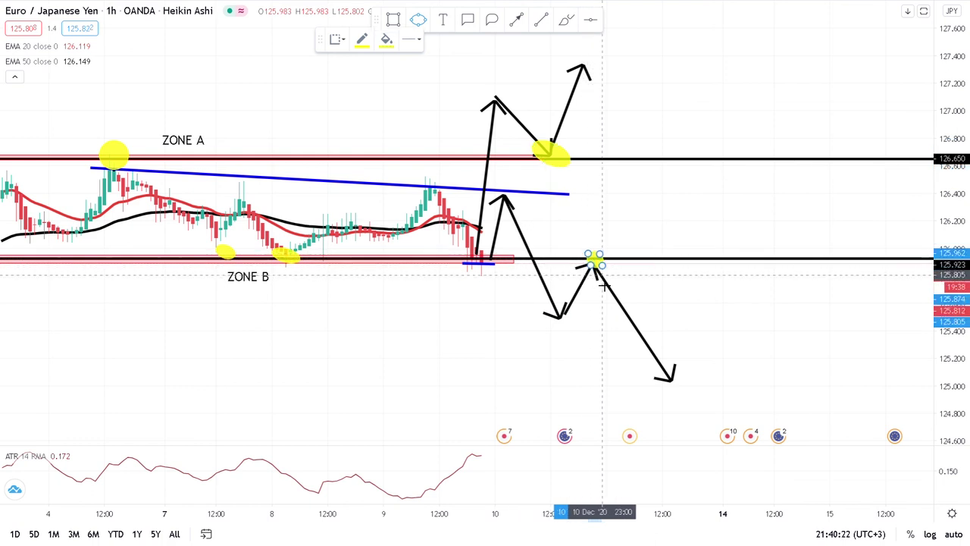
Move the start of the falling arrow that ends at about 125.484 down from the blue trendline to Zone B at about 125.929.
{"action": "scroll", "coordinate": [400, 279], "scroll_direction": "down", "scroll_amount": 4}
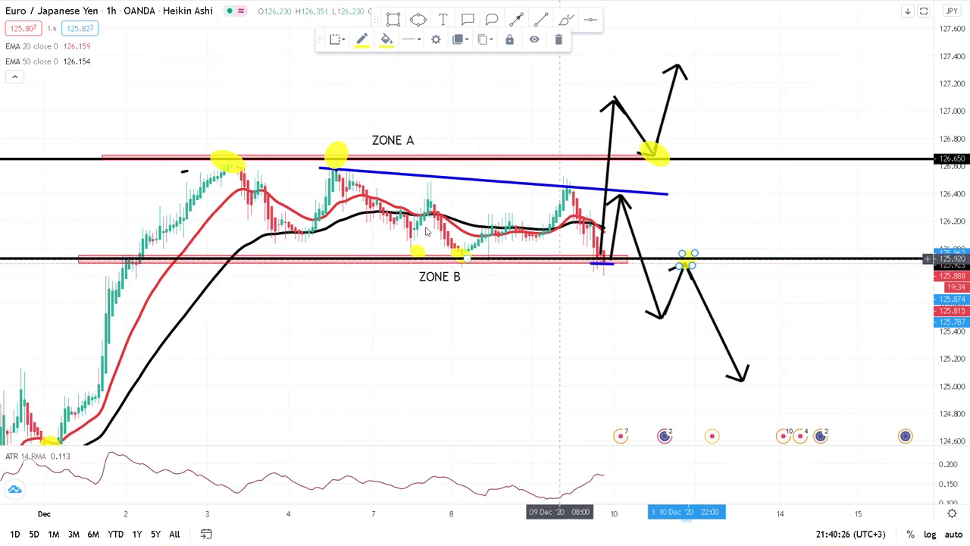
{"action": "left_click", "coordinate": [355, 358]}
{"action": "left_click_drag", "start_coordinate": [396, 332], "coordinate": [478, 249]}
{"action": "scroll", "coordinate": [470, 254], "scroll_direction": "down", "scroll_amount": 2}
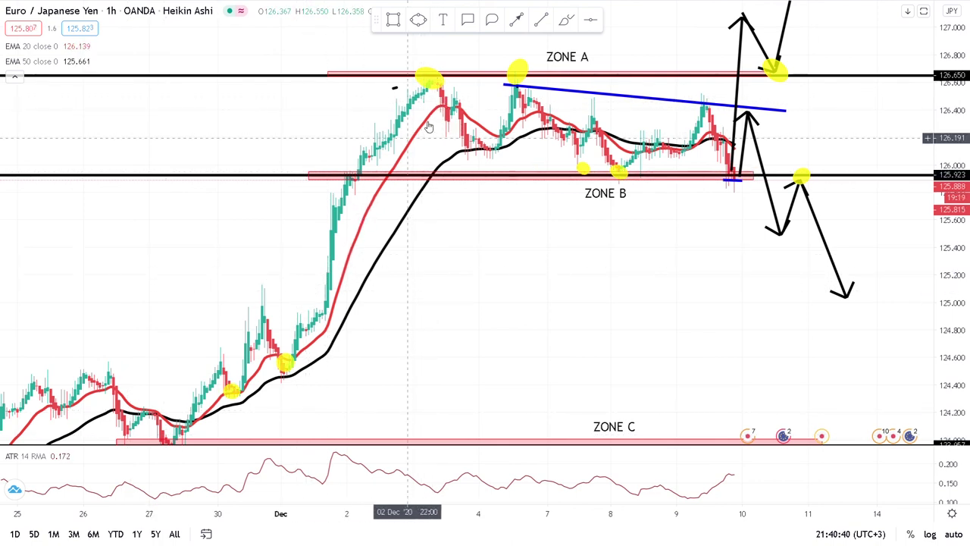
{"action": "left_click_drag", "start_coordinate": [512, 250], "coordinate": [450, 230]}
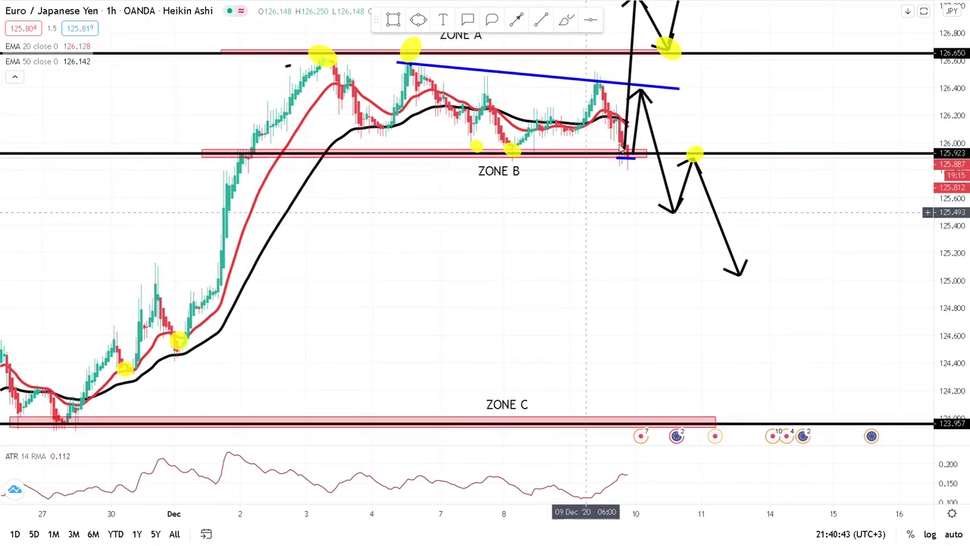
{"action": "left_click", "coordinate": [626, 155]}
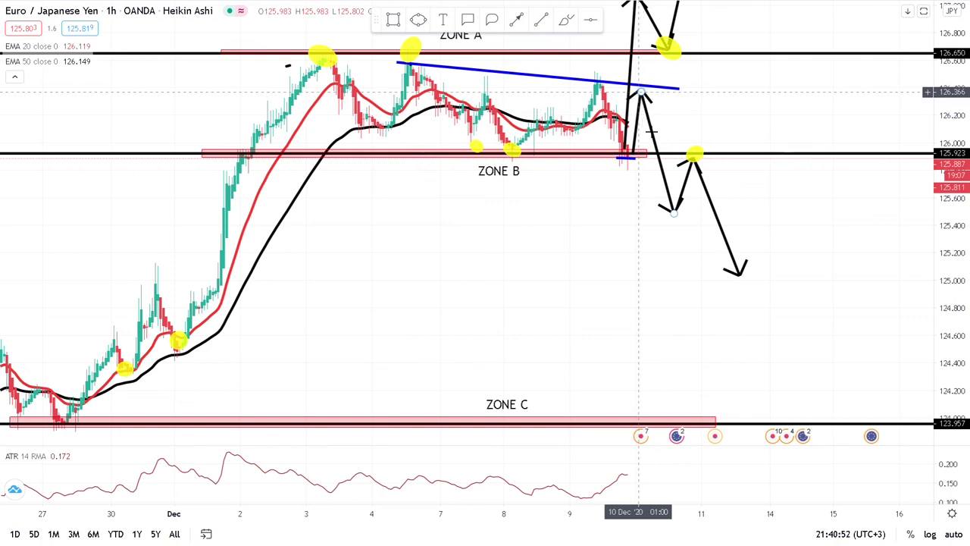
{"action": "left_click", "coordinate": [644, 158]}
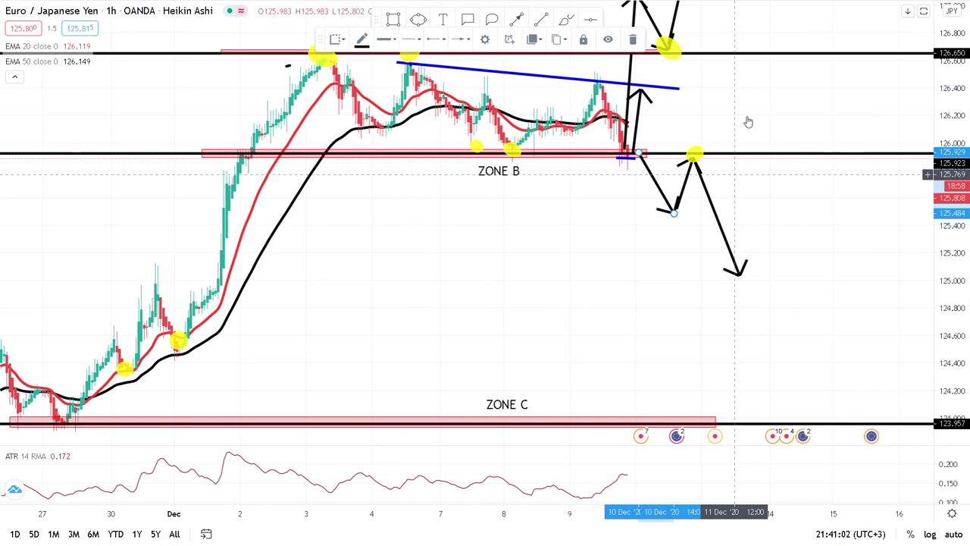
{"action": "left_click_drag", "start_coordinate": [641, 138], "coordinate": [620, 190]}
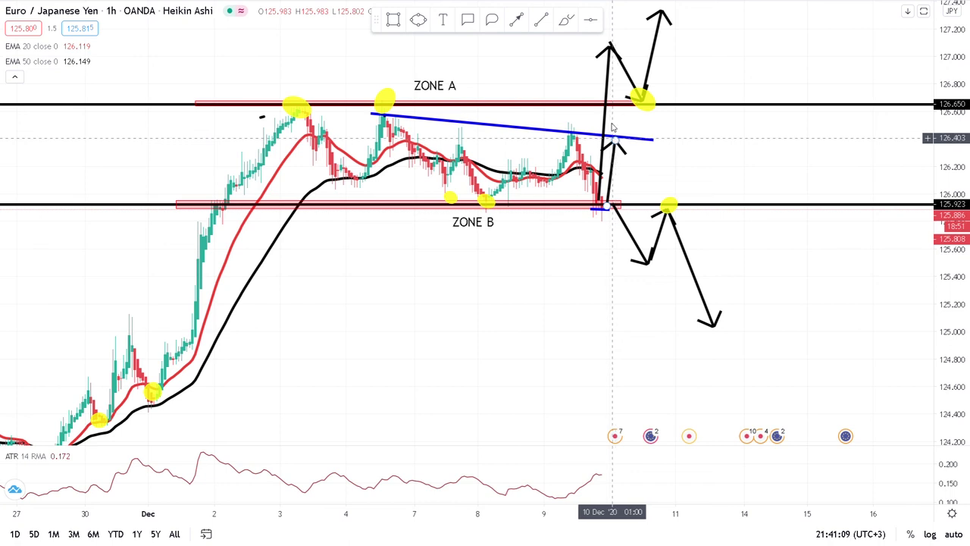
{"action": "left_click", "coordinate": [643, 91]}
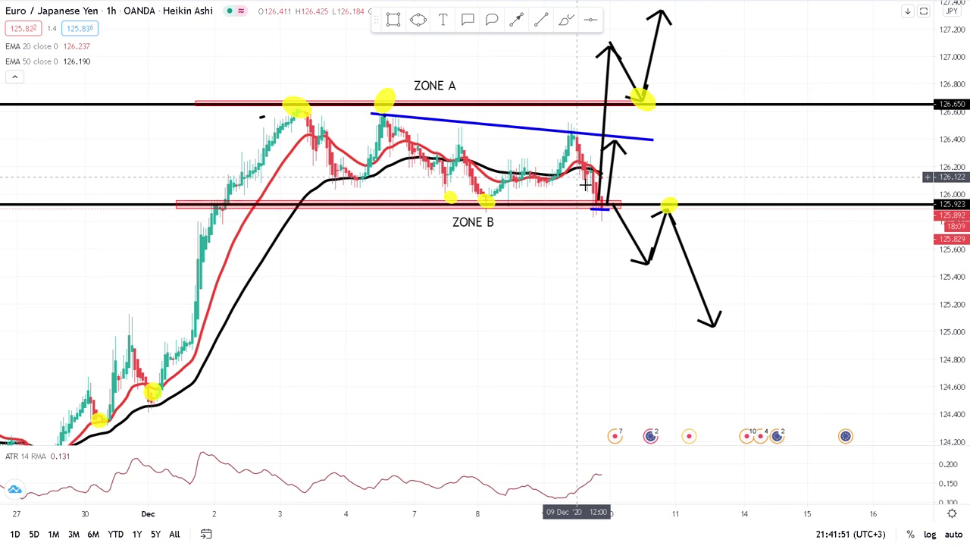
{"action": "scroll", "coordinate": [585, 184], "scroll_direction": "up", "scroll_amount": 2}
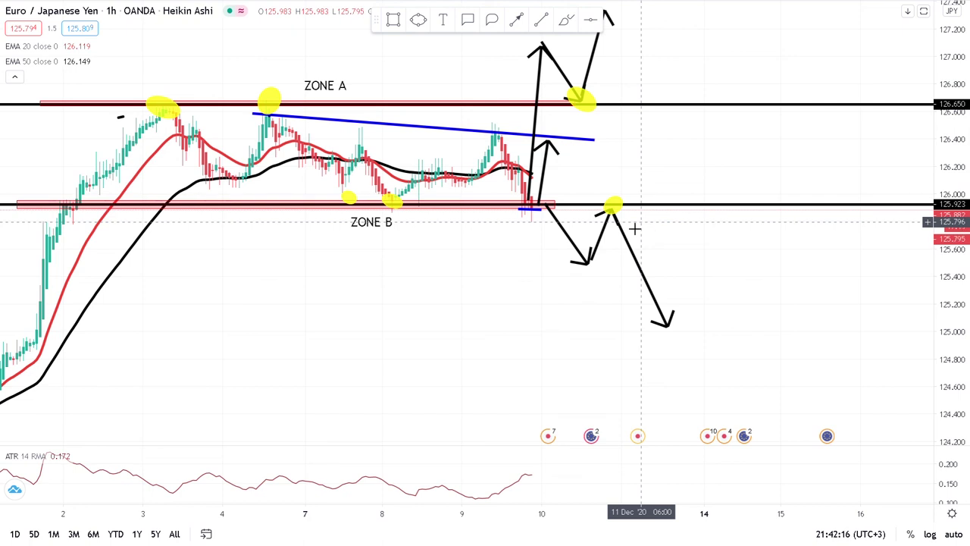
{"action": "left_click_drag", "start_coordinate": [694, 169], "coordinate": [722, 166]}
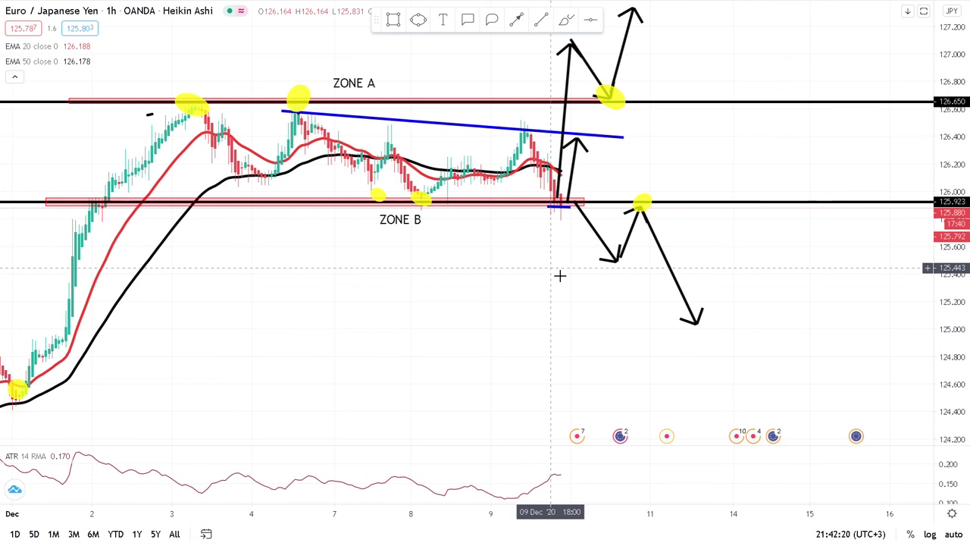